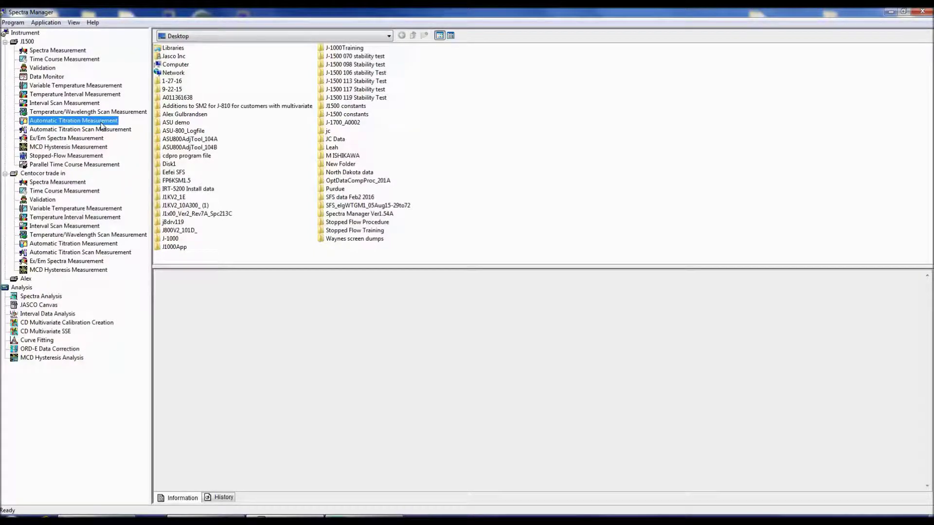
Step: Launch Automatic Titration Measurement for the J1500 and maximize its window
double_click(102, 121)
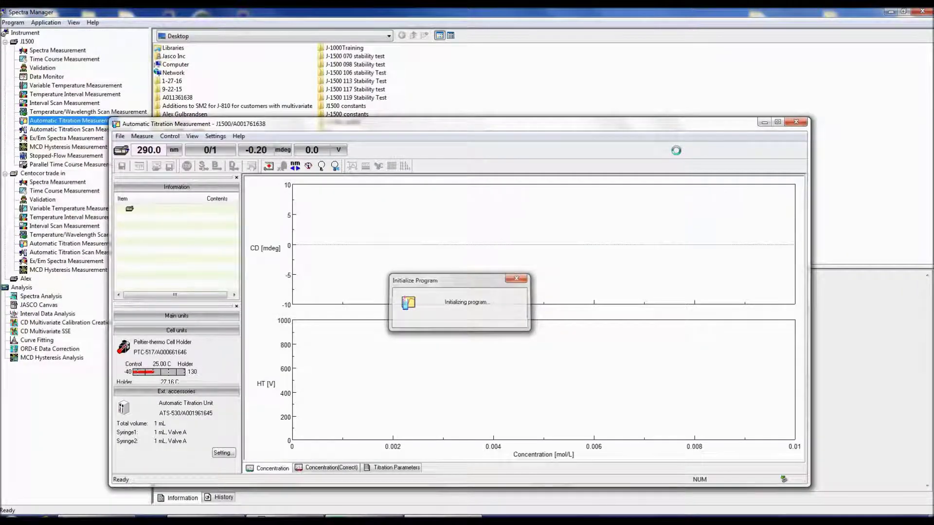
left_click(777, 122)
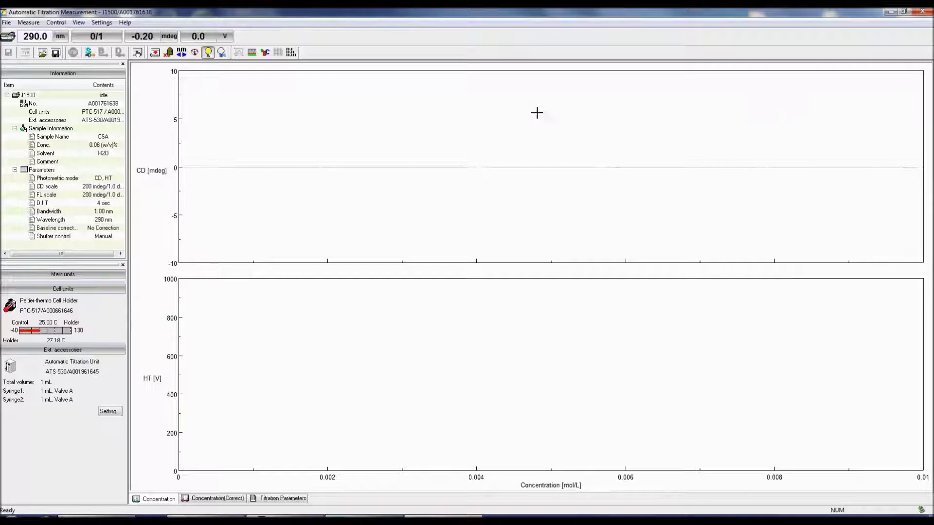
Step: Bring up the ATS-530 Titration Unit dialog from the Control menu and show its Properties
left_click(56, 23)
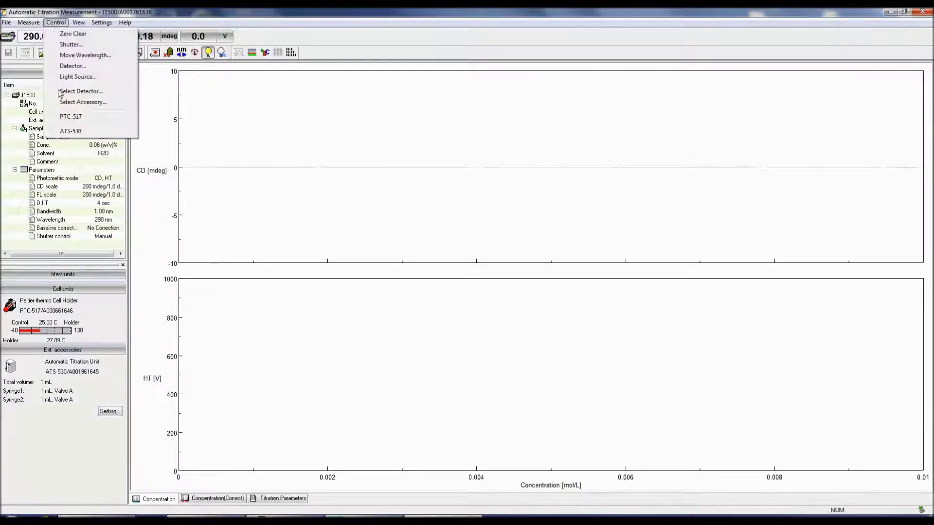
left_click(73, 130)
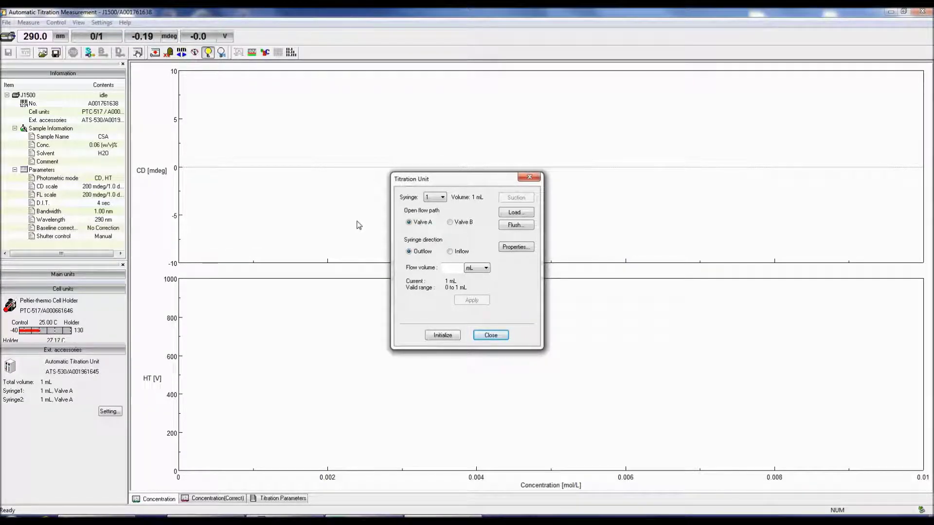
left_click(524, 247)
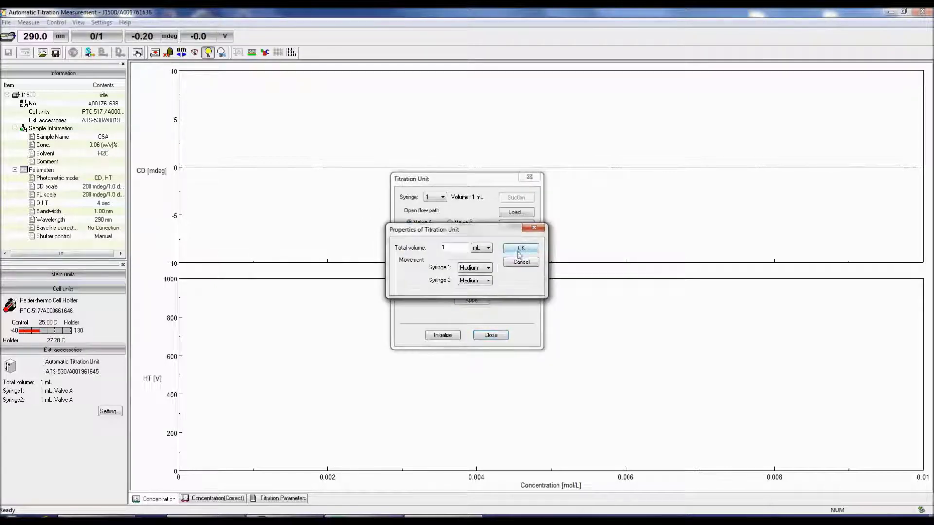
Step: Keep 1 mL total volume and Medium speed for Syringes 1 and 2, then check syringe choices
left_click(488, 248)
left_click(491, 253)
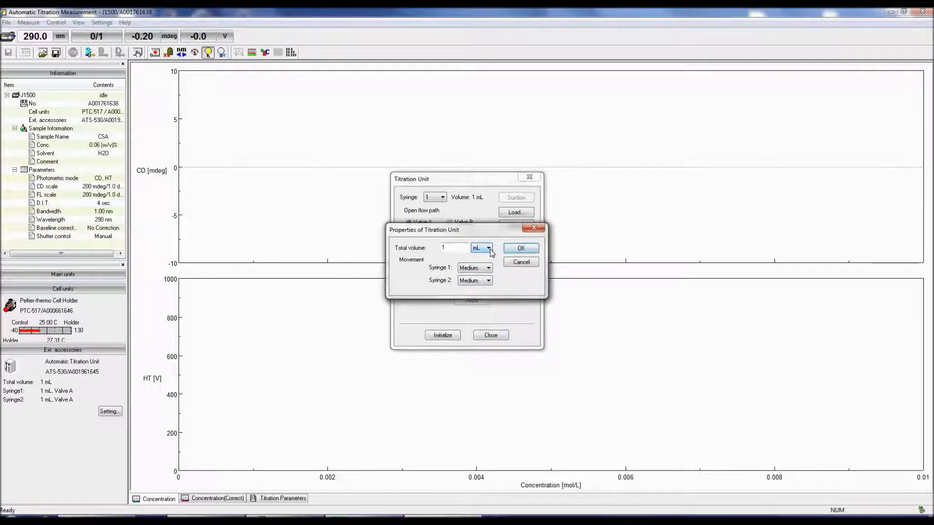
left_click(488, 268)
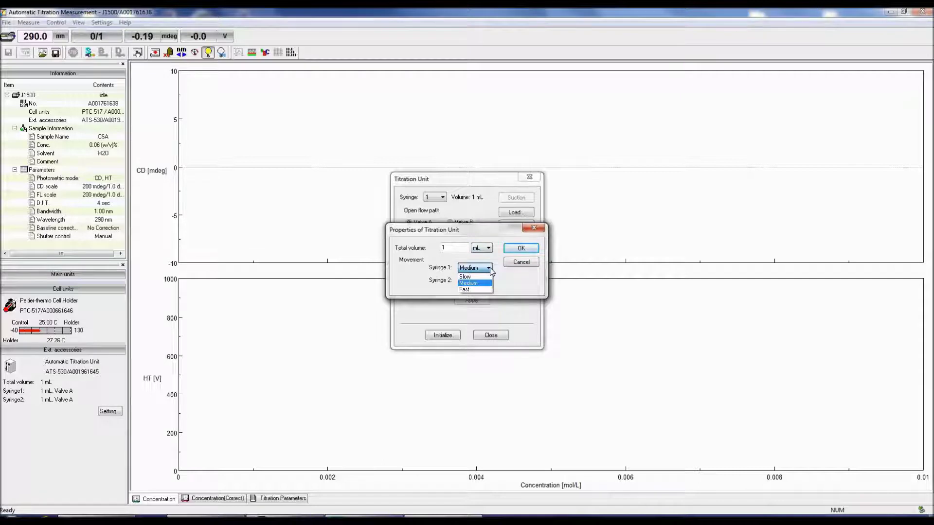
left_click(489, 268)
left_click(488, 280)
left_click(469, 296)
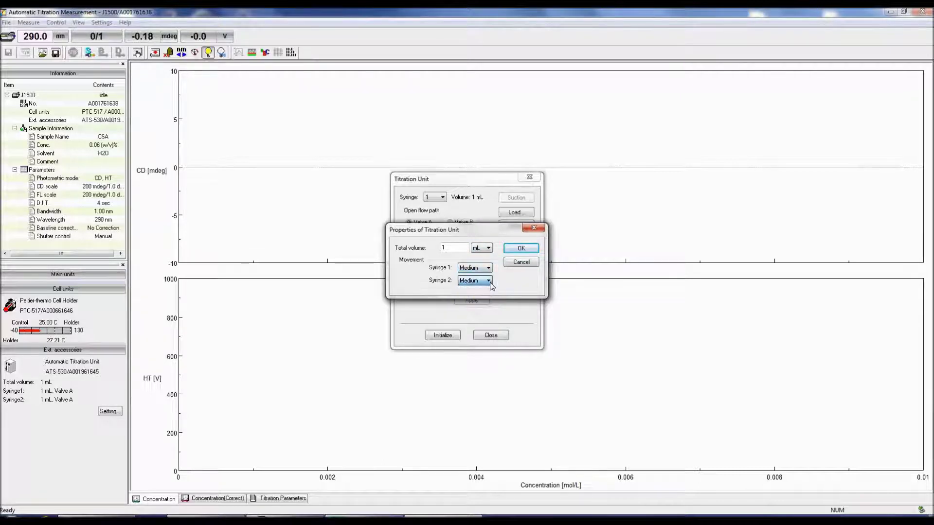
left_click(519, 248)
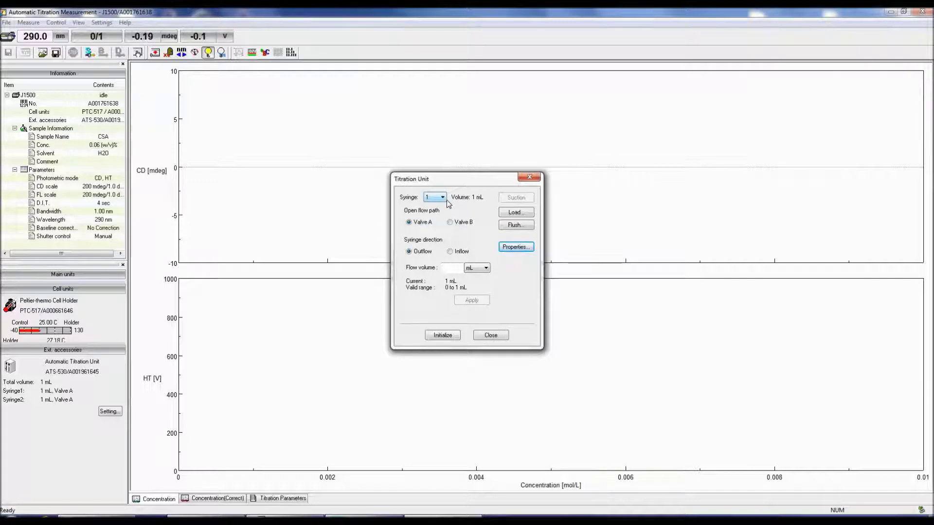
left_click(446, 199)
Step: Flush Syringe 1 once through Valve A, draining via Valve B
left_click(440, 204)
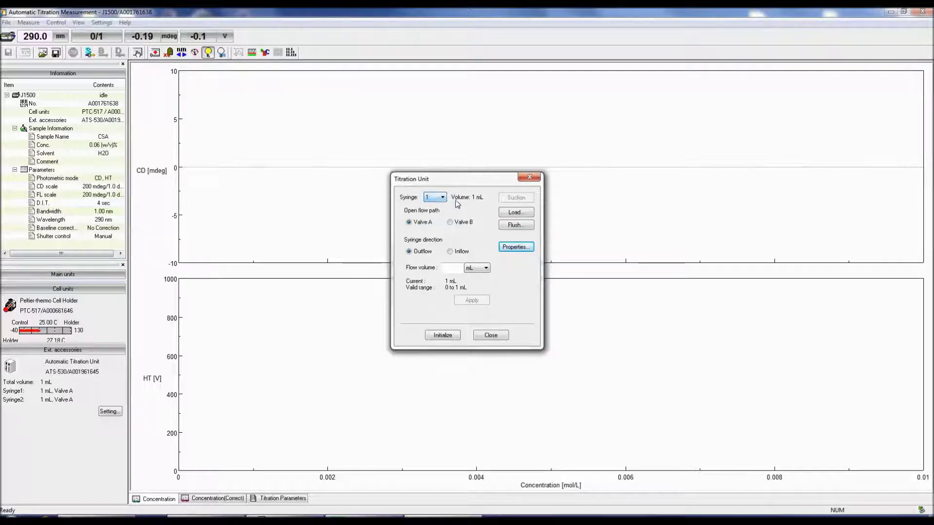
left_click(517, 226)
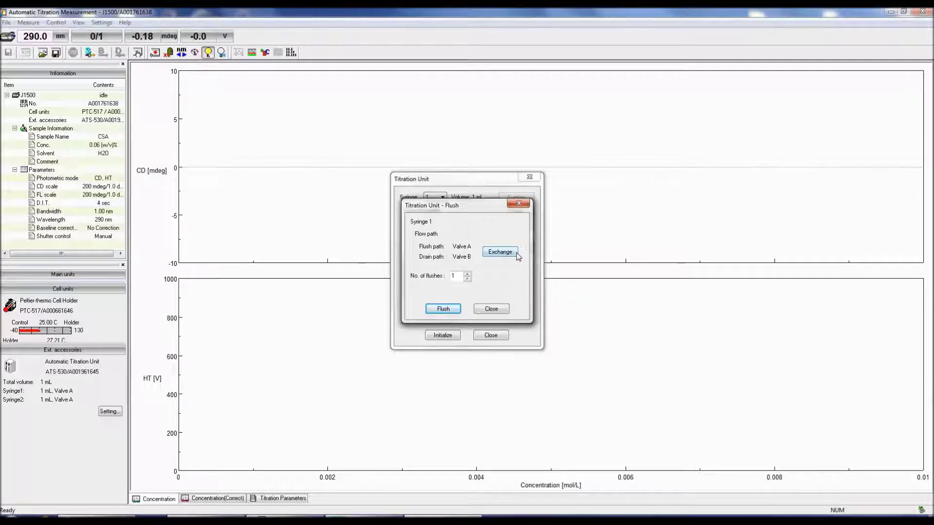
left_click(518, 256)
left_click(518, 257)
left_click(468, 274)
left_click(467, 279)
left_click(467, 279)
left_click(467, 279)
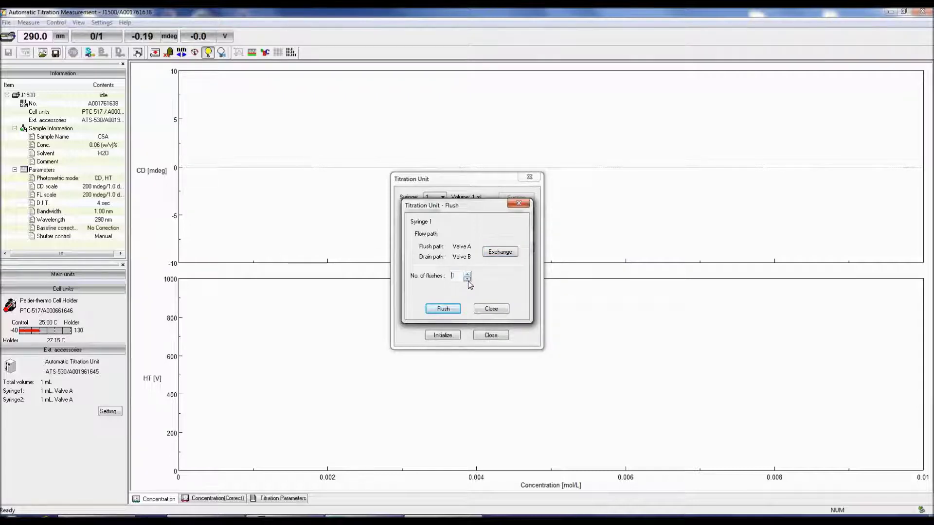
left_click(457, 312)
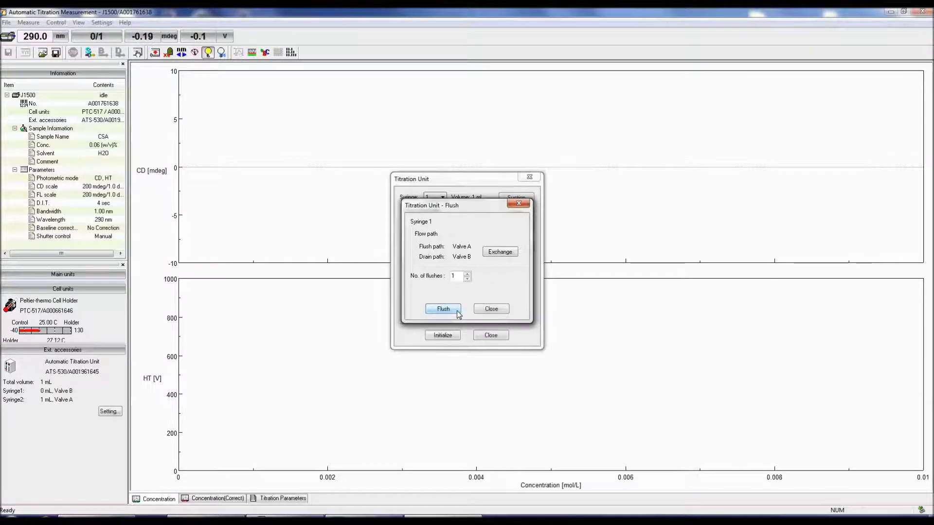
Step: Verify Syringe 2 still holds 1 mL, then reselect Syringe 1 and show its load settings
left_click(505, 310)
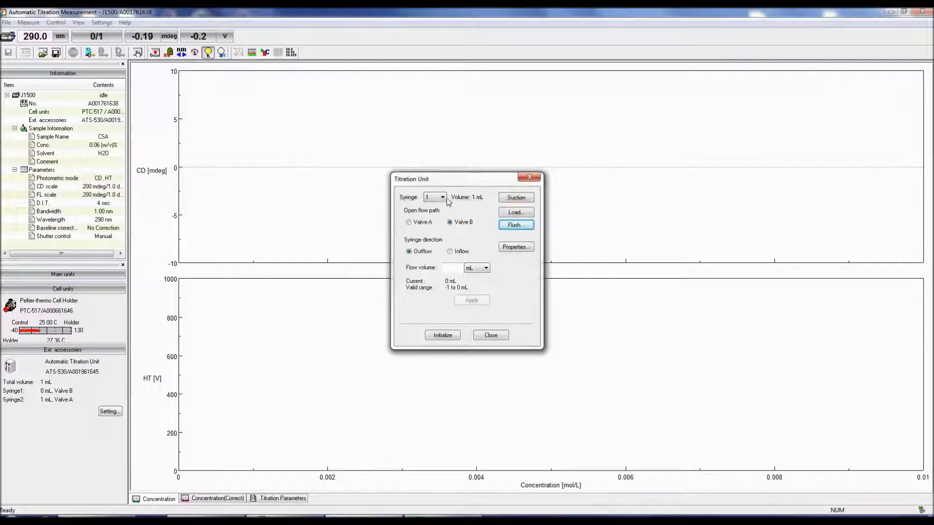
left_click(443, 197)
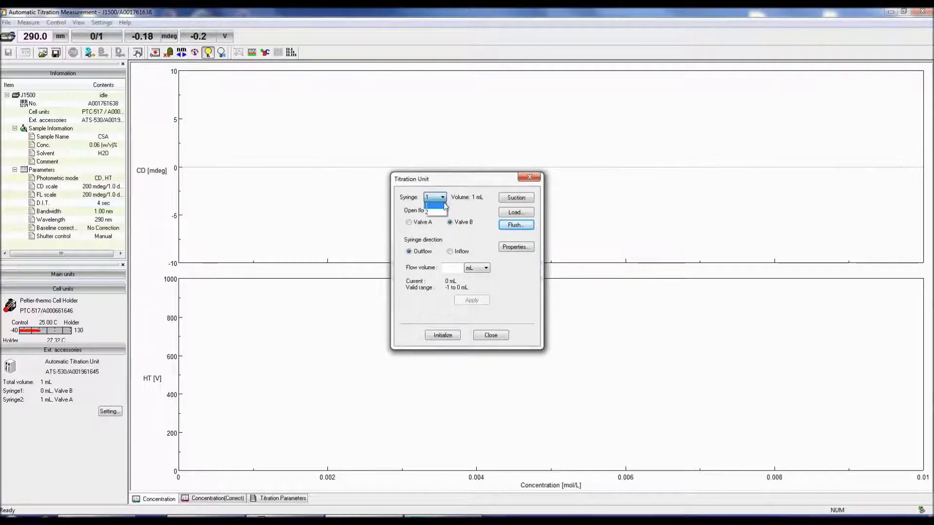
left_click(443, 213)
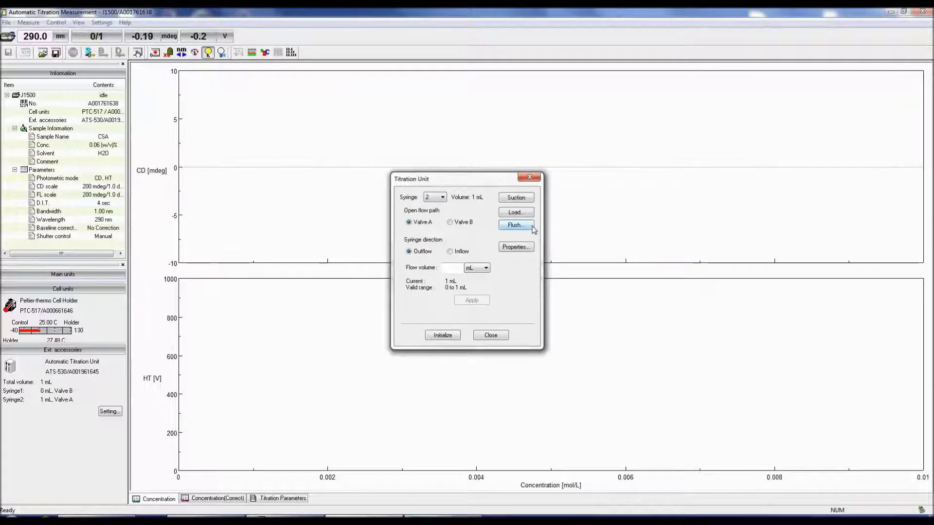
left_click(443, 198)
left_click(435, 205)
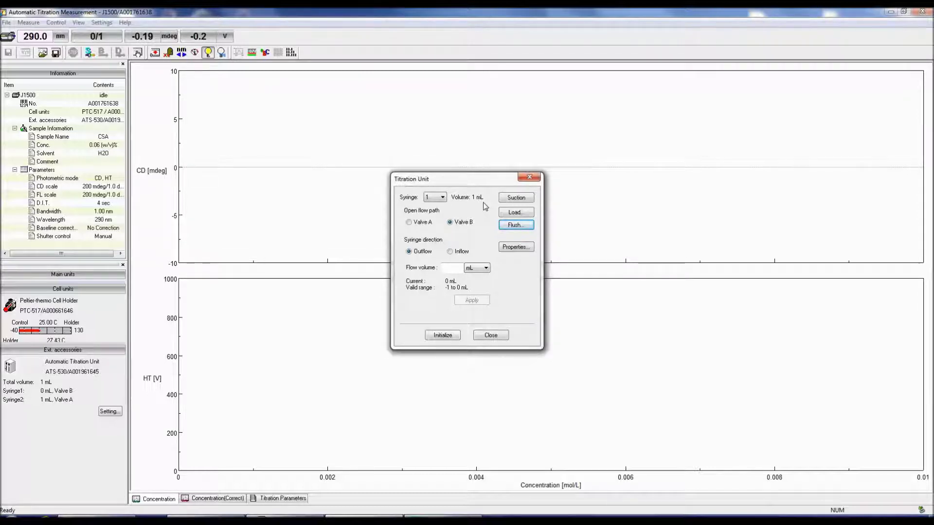
left_click(504, 215)
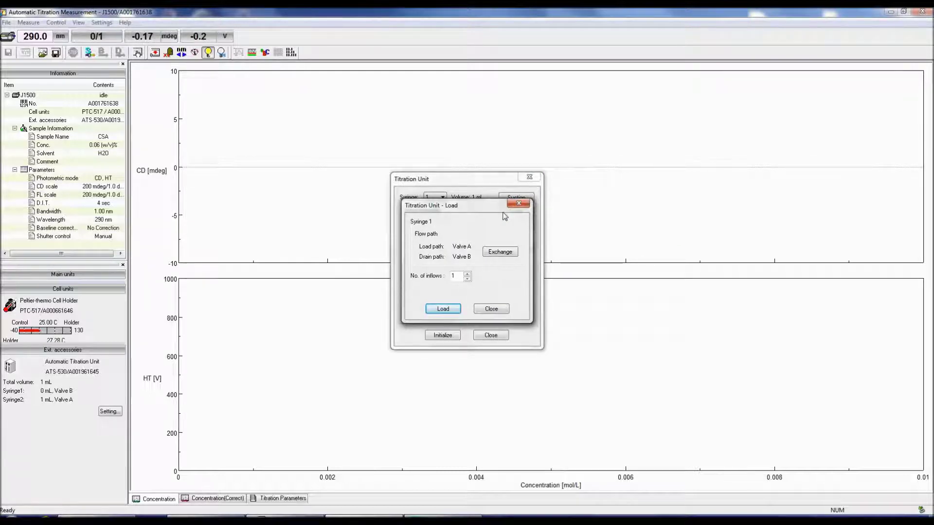
Step: Keep Syringe 1 loading through Valve A and draining via Valve B, with 1 inflow
left_click(510, 255)
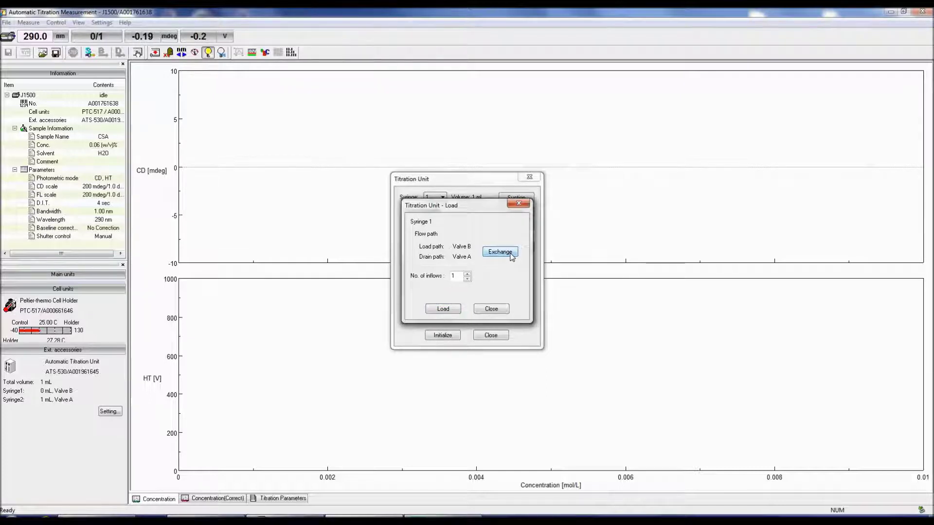
left_click(509, 256)
left_click(467, 275)
left_click(468, 274)
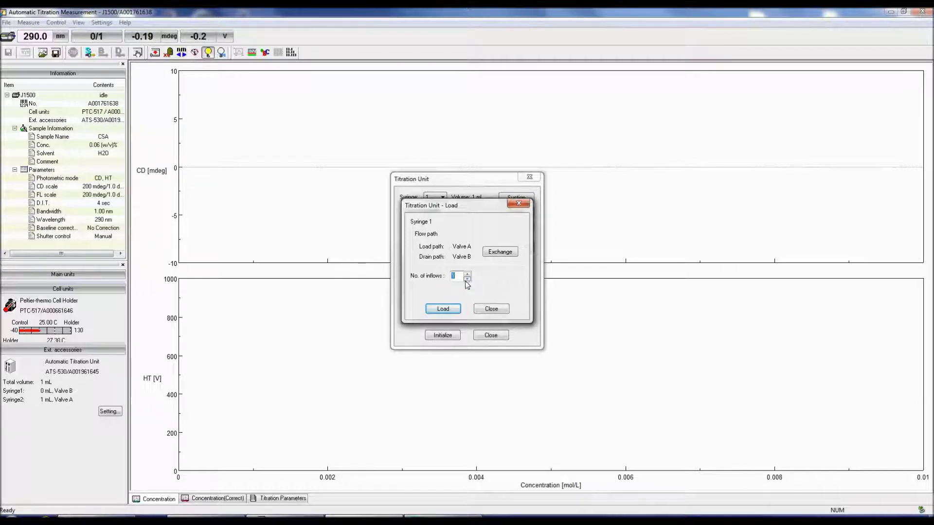
Step: Load Syringe 1 to 1 mL through Valve A and close the load dialog
left_click(453, 310)
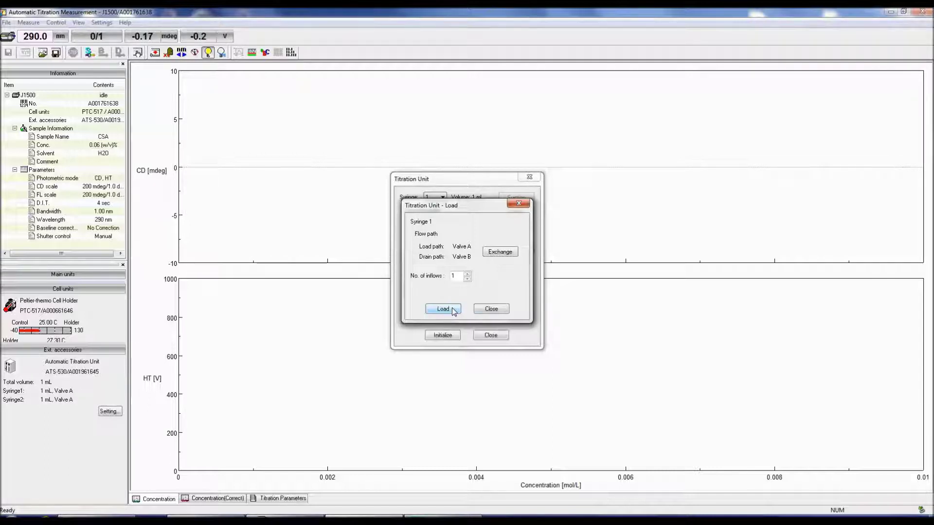
left_click(491, 311)
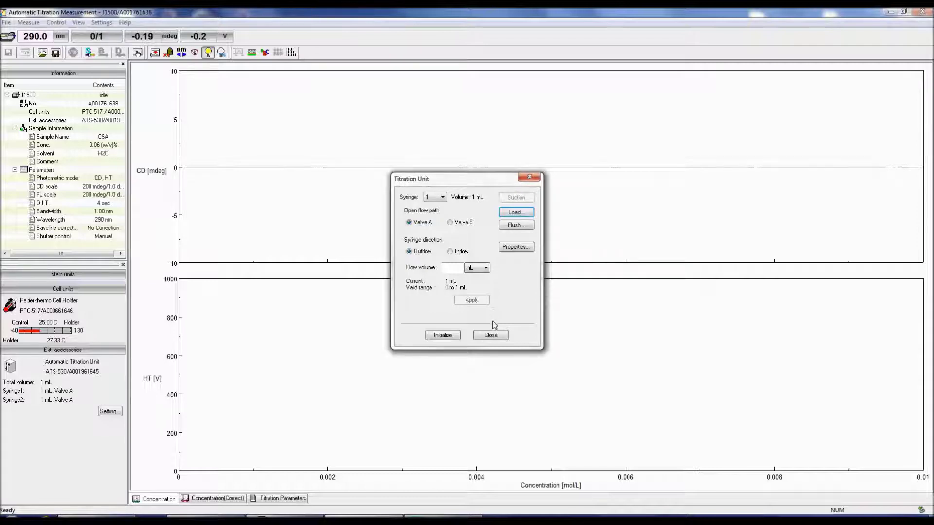
Step: Close the titration unit controls and bring up the titration measurement Parameters
left_click(497, 335)
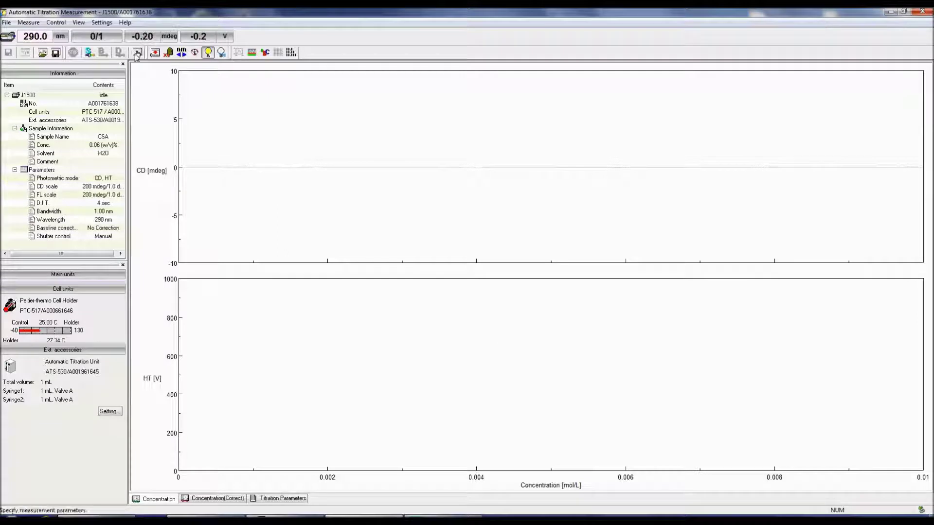
left_click(28, 22)
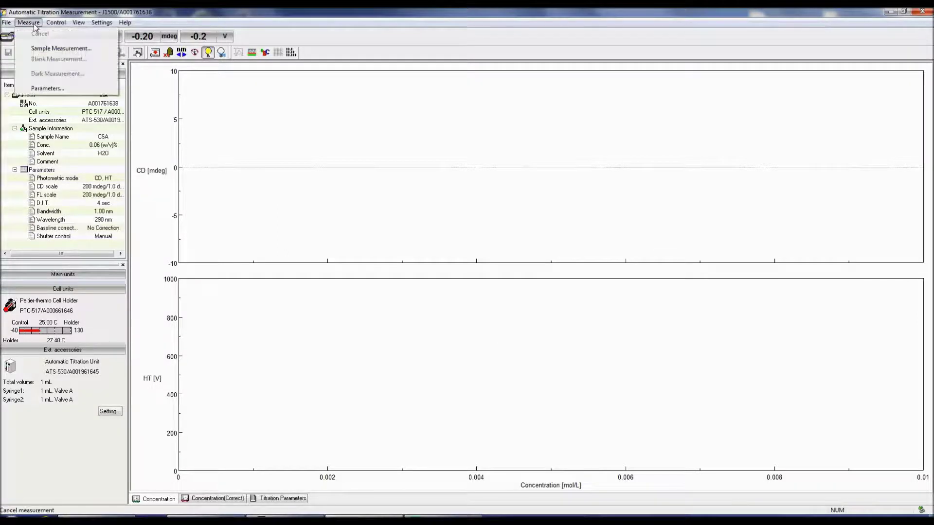
left_click(45, 88)
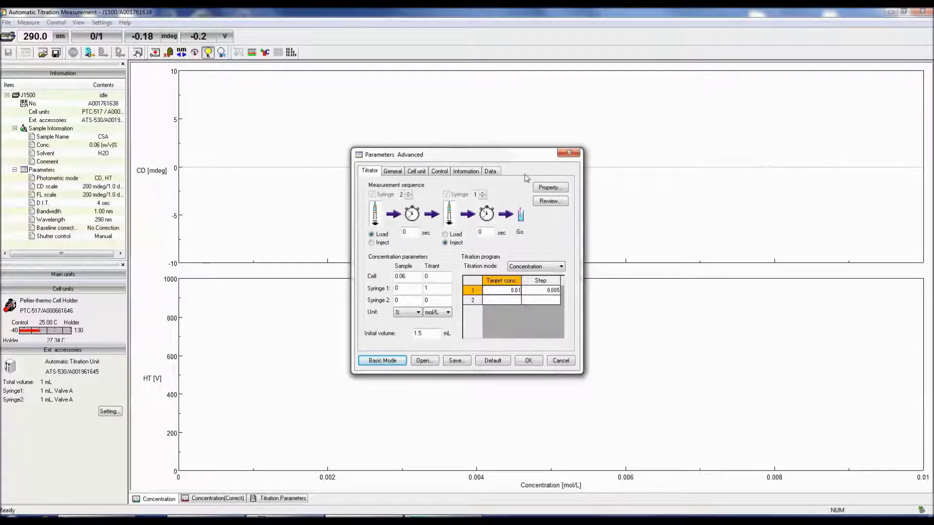
Step: Set the sample cell to 3 mL max and 1.5 mL min, both syringes on valve A
left_click(549, 188)
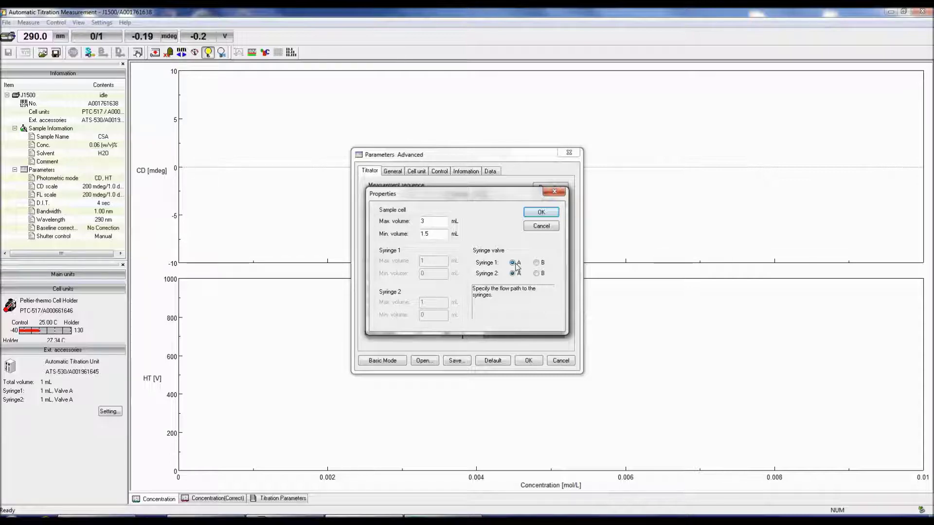
left_click(533, 213)
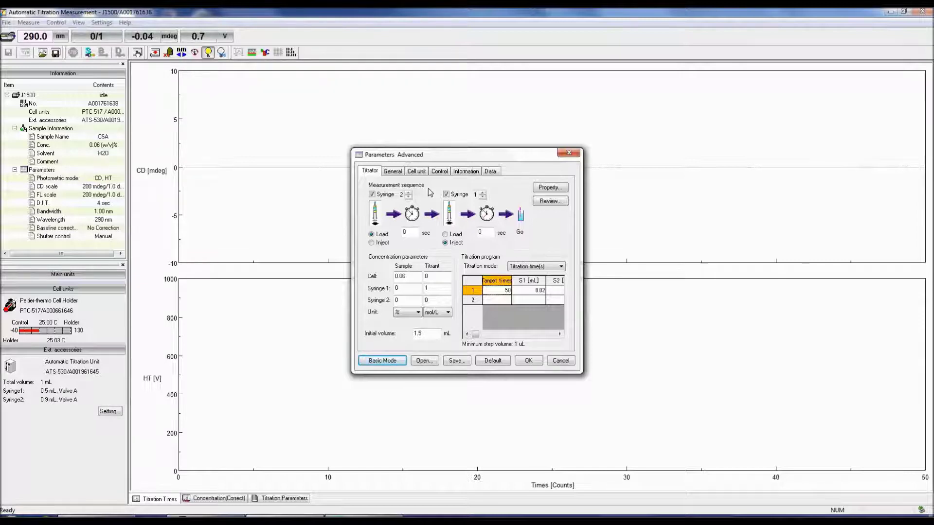
left_click(372, 195)
Step: Make the first step Syringe 1, Inject, with a 10 sec wait
left_click(373, 194)
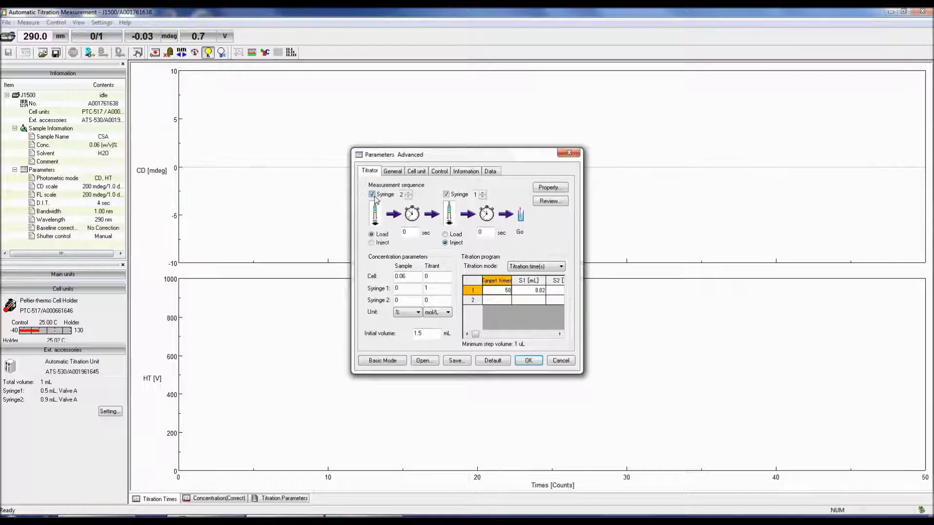
left_click(409, 196)
left_click(411, 197)
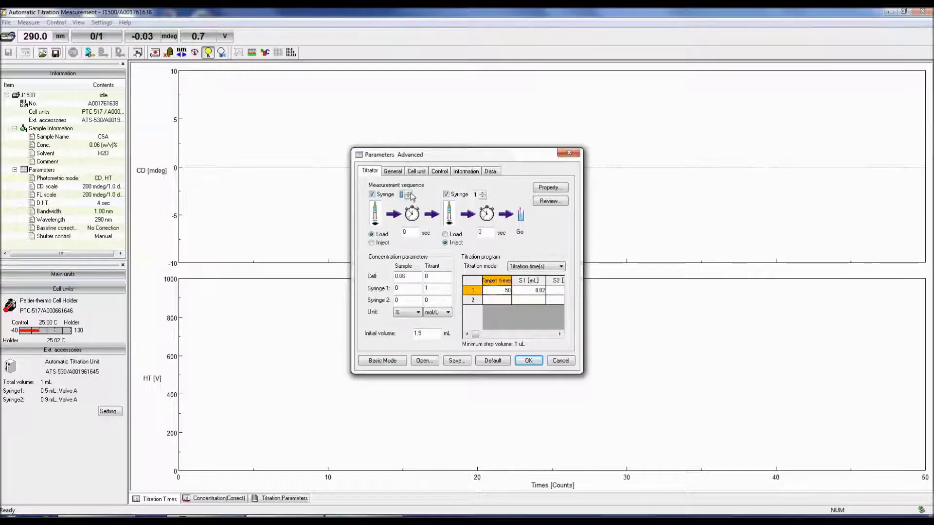
left_click(385, 245)
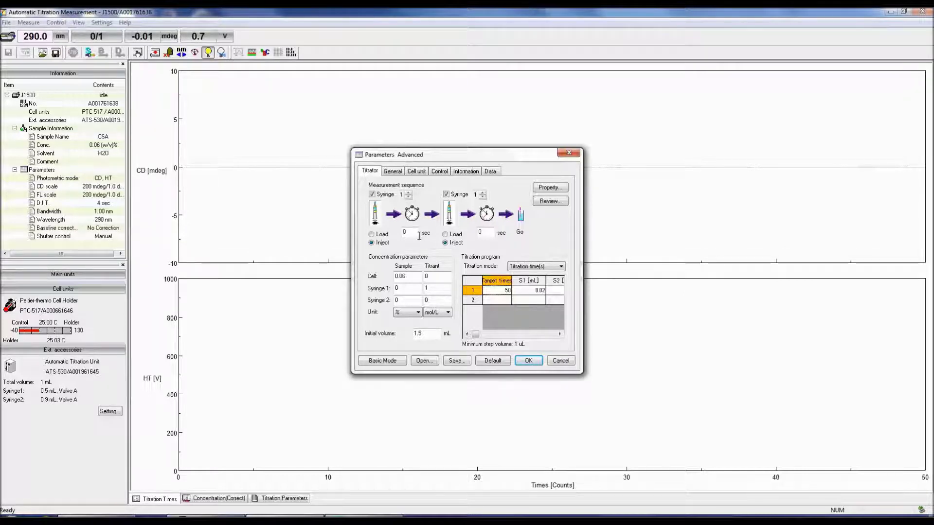
double_click(403, 235)
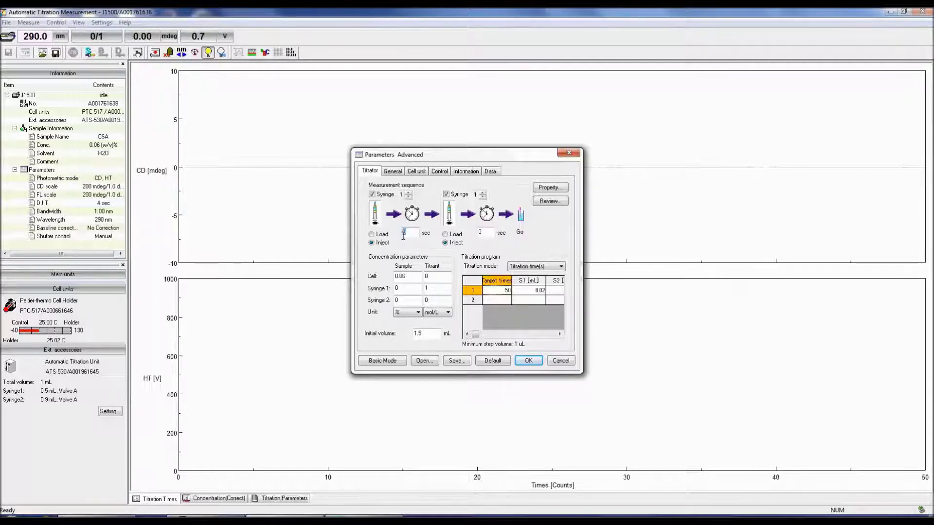
type("10")
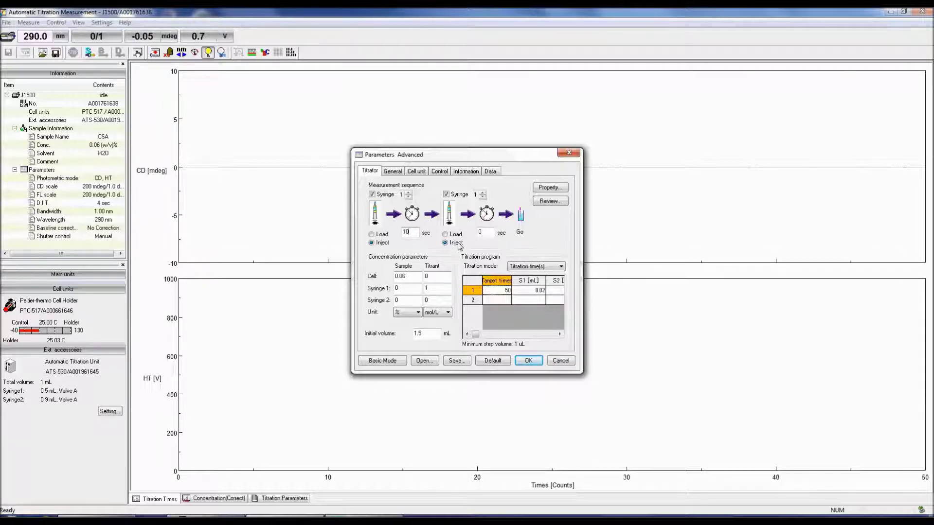
Step: Set the second step to Syringe 2, Load, and begin editing Syringe 1's titrant concentration
left_click(482, 192)
left_click(460, 238)
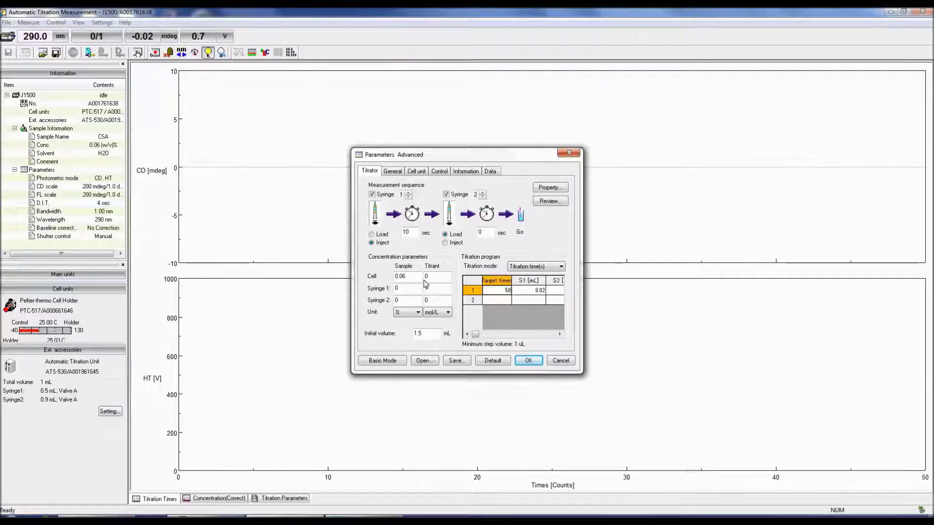
double_click(426, 288)
Step: Set Syringe 1 titrant concentration to 1 mol/L, keeping the sample unit as %
type("1")
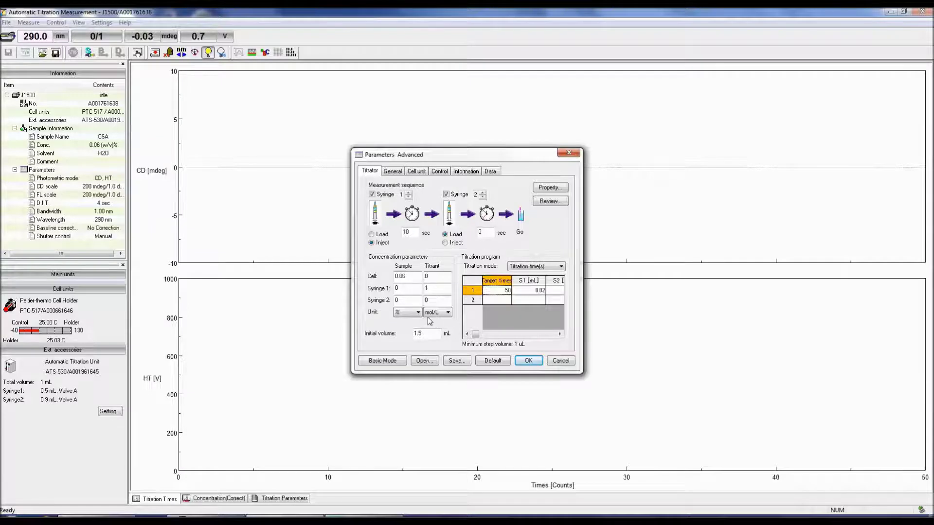
left_click(421, 313)
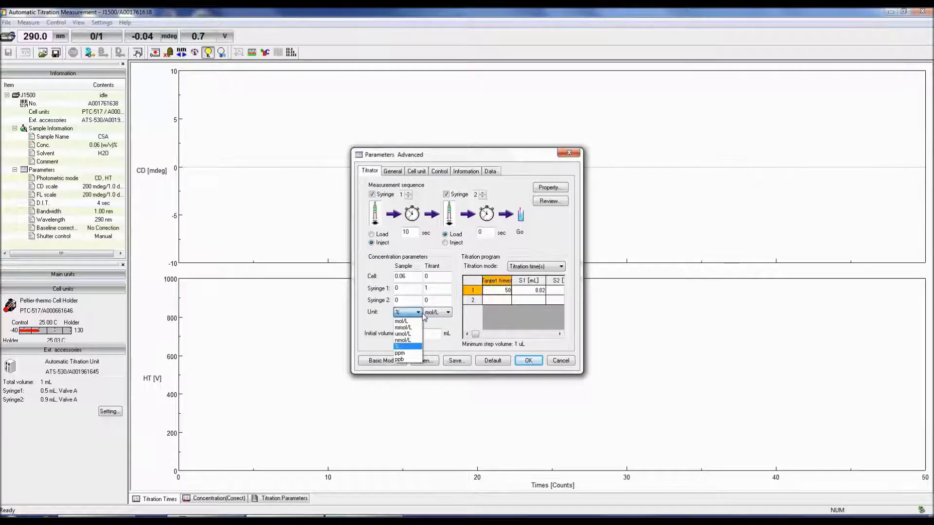
left_click(422, 315)
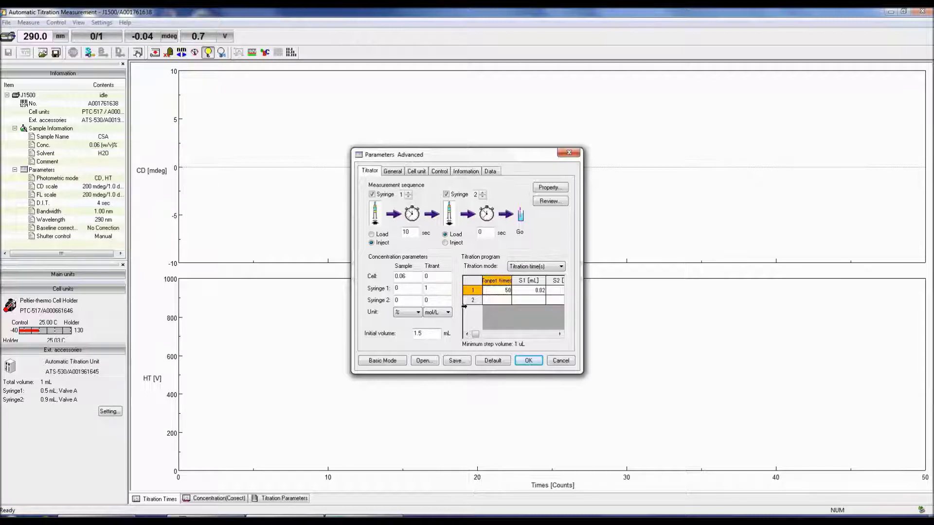
Step: Widen the Parameters window and switch the titration mode to Concentration
left_click(562, 267)
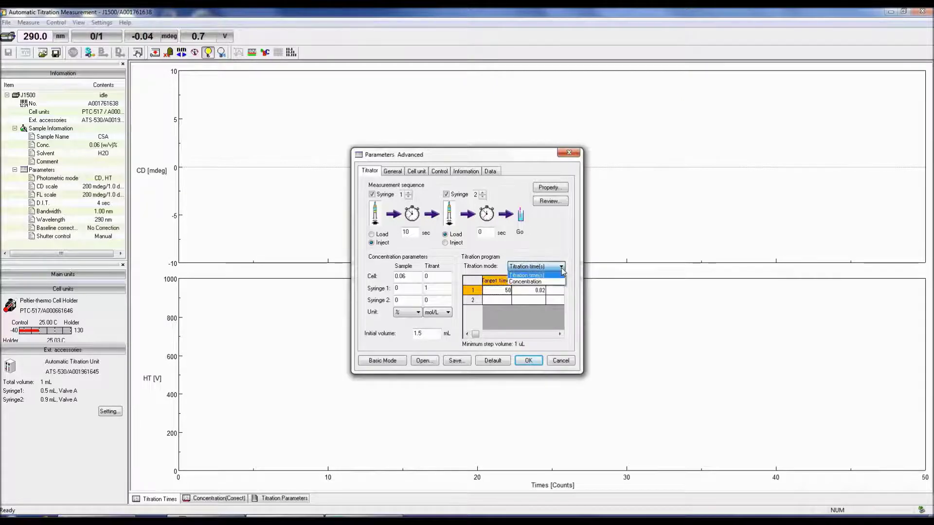
left_click(562, 269)
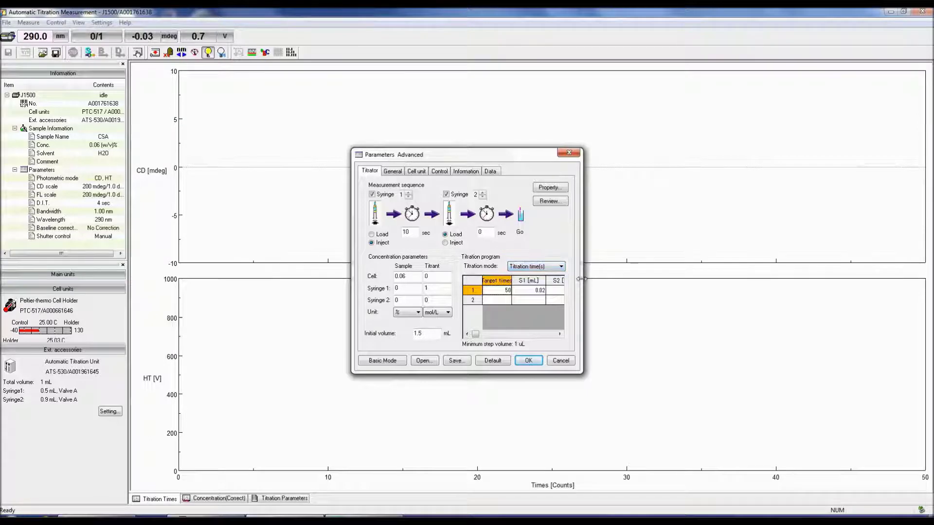
left_click_drag(583, 278, 604, 278)
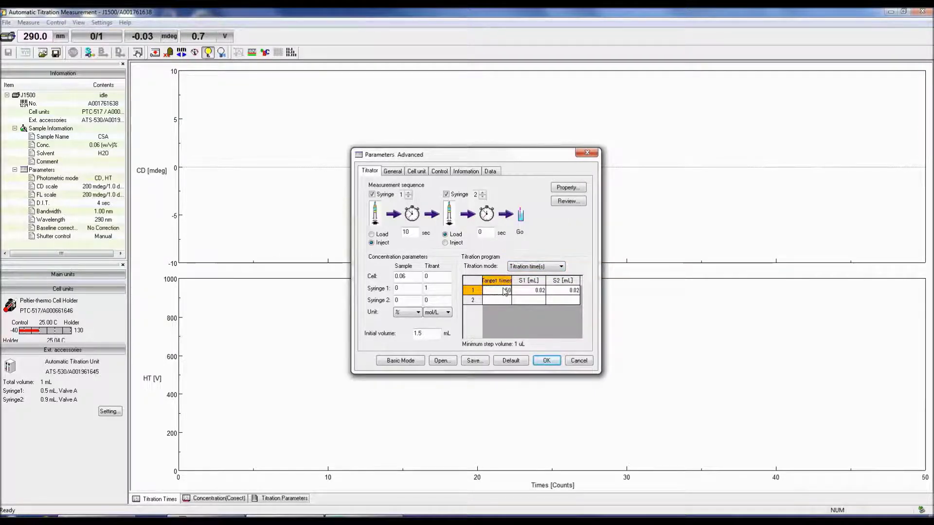
left_click(543, 266)
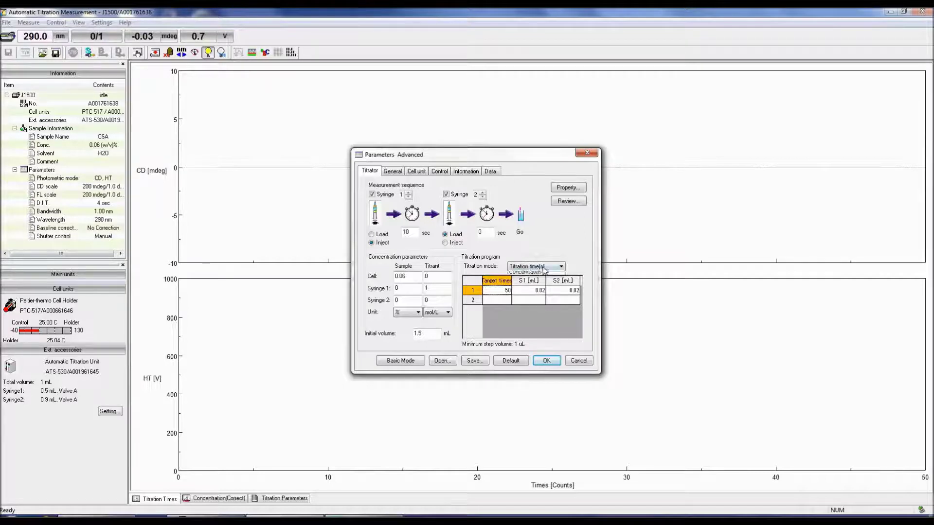
left_click(540, 278)
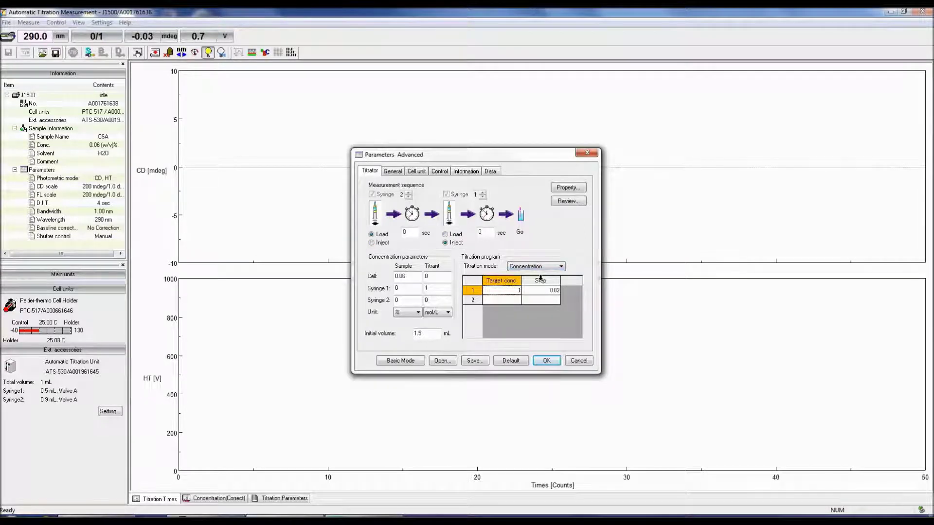
left_click(546, 269)
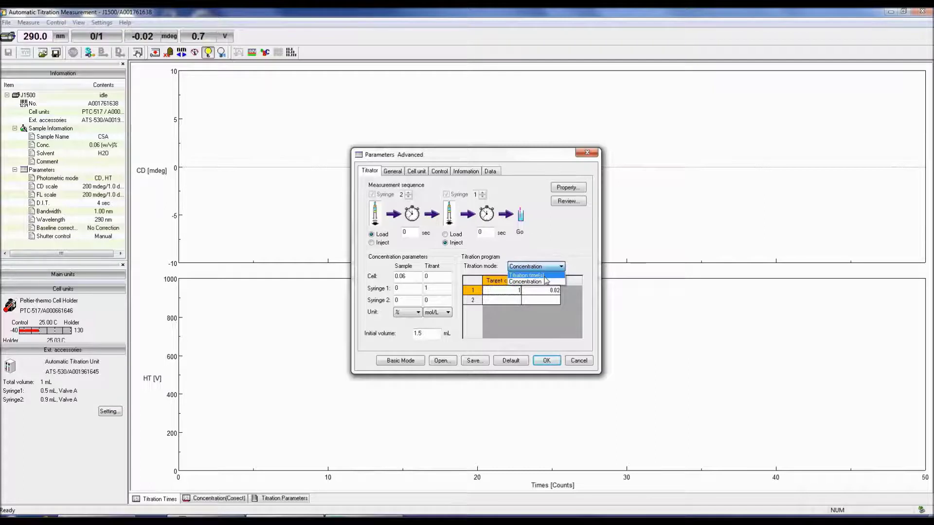
left_click(543, 275)
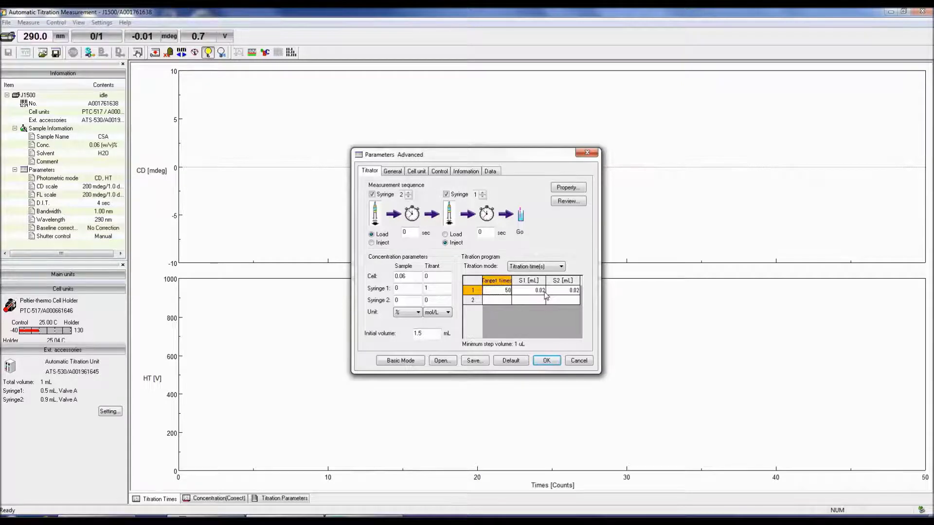
left_click(553, 268)
left_click(551, 281)
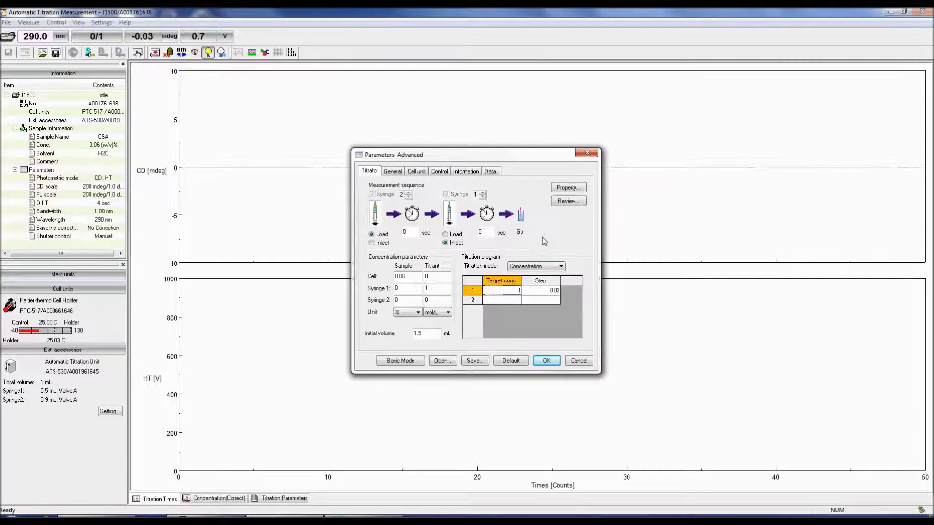
Step: Review the 49-titration table (about 9 min 4 s), then show the General settings
left_click(582, 204)
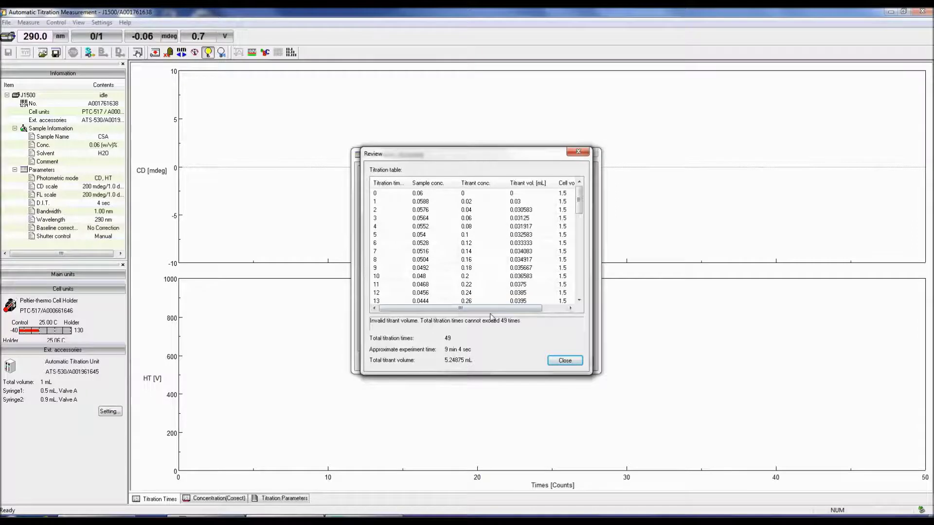
left_click_drag(524, 309, 549, 309)
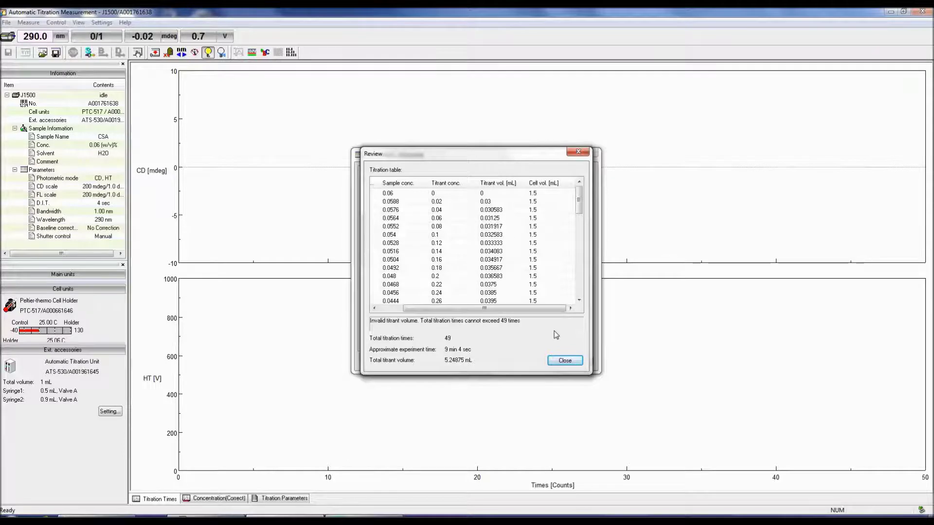
left_click(567, 361)
left_click(400, 173)
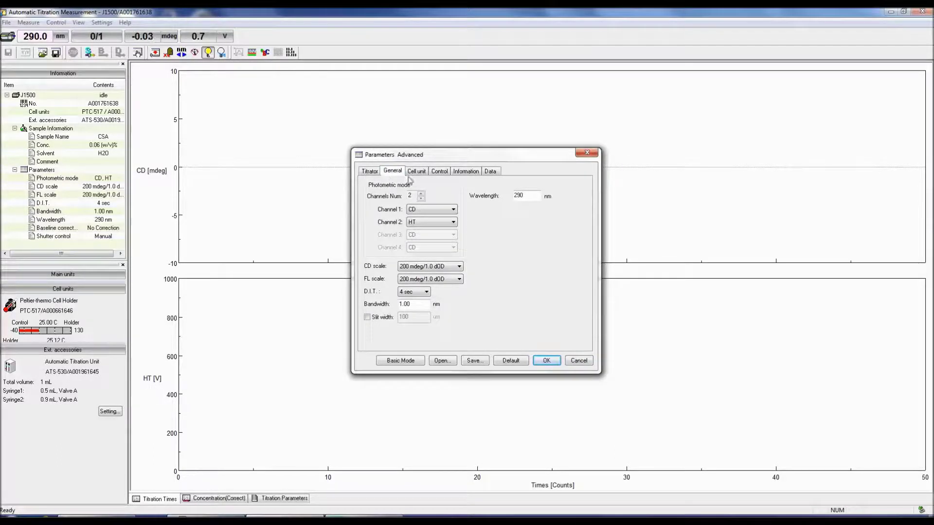
Step: Raise the channel count from 2 to 4 and keep channel 1 measuring CD
left_click(421, 193)
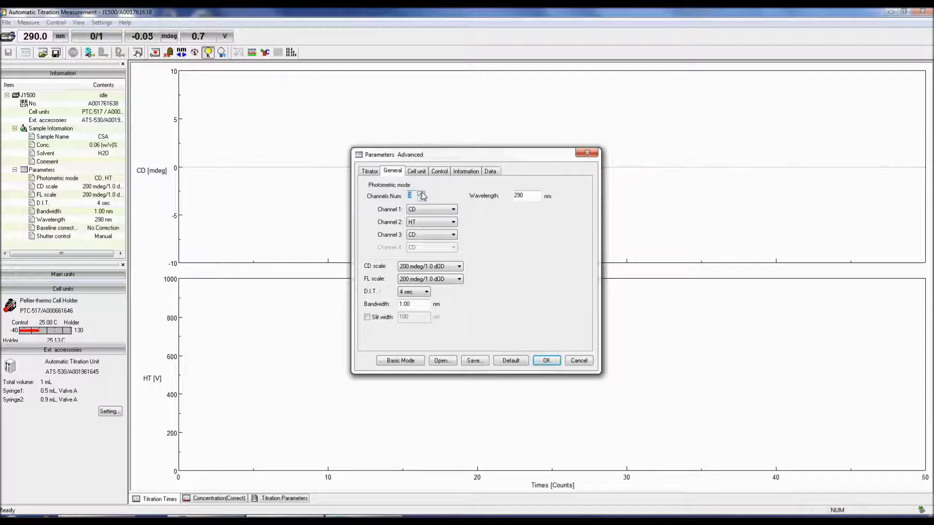
left_click(421, 193)
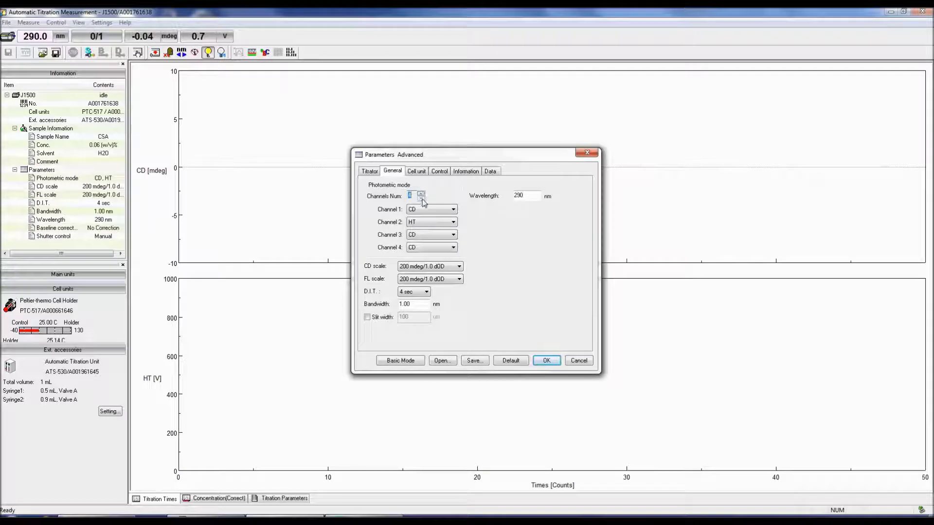
left_click(454, 209)
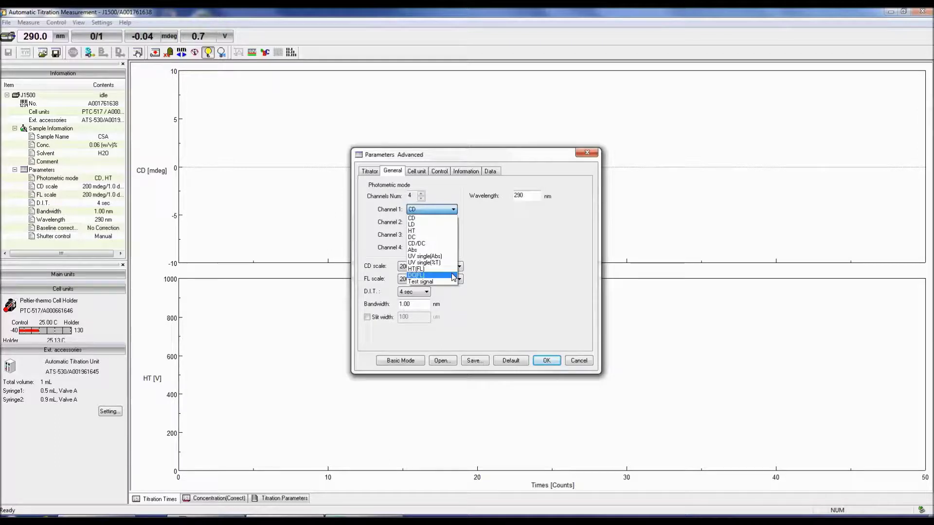
left_click(485, 277)
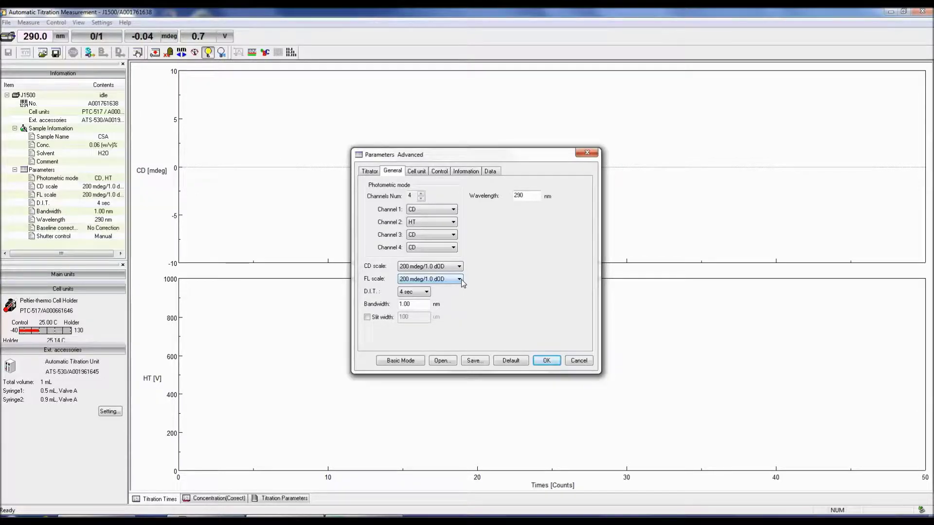
Step: Set D.I.T. to 4 sec and bandwidth to 1.00 nm at the 290 nm wavelength
key("Tab")
left_click(421, 308)
left_click(421, 308)
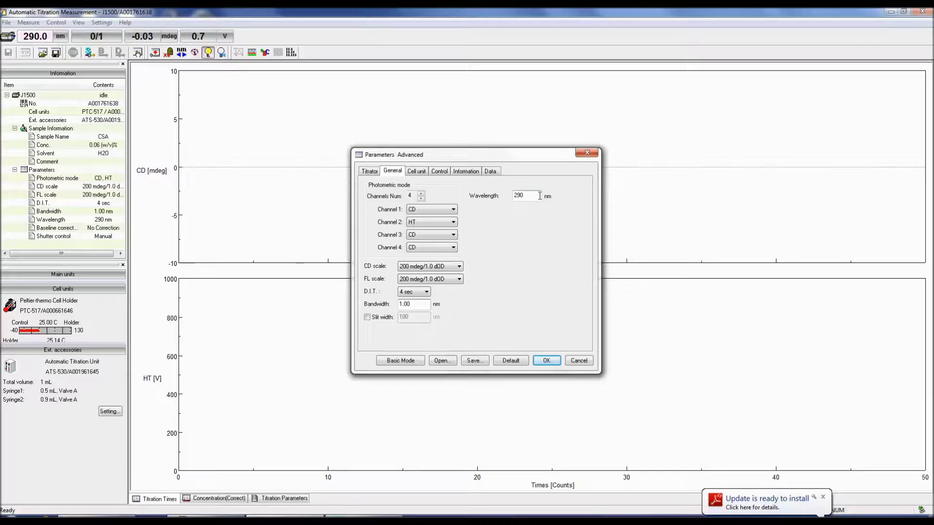
Step: Enable cell temperature control at 20.00 C, using Holder as both control and monitor sensor
left_click(424, 172)
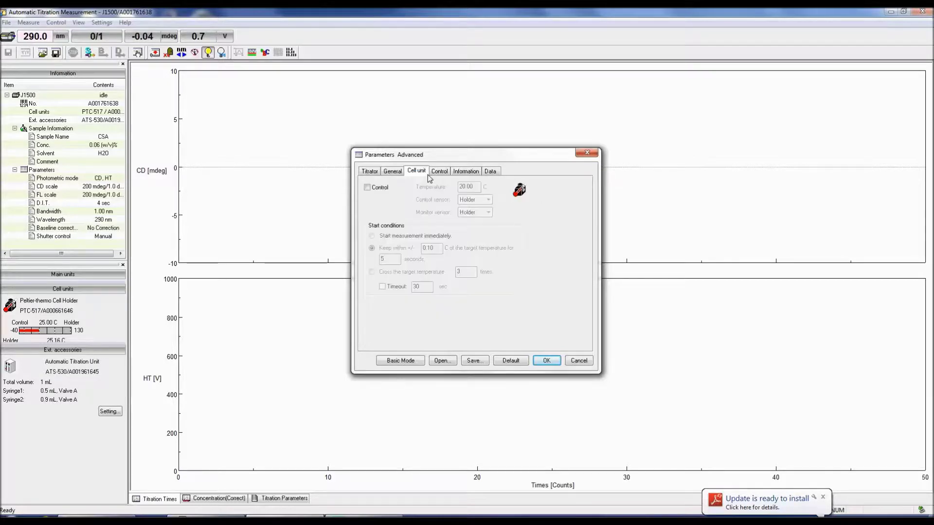
left_click(367, 188)
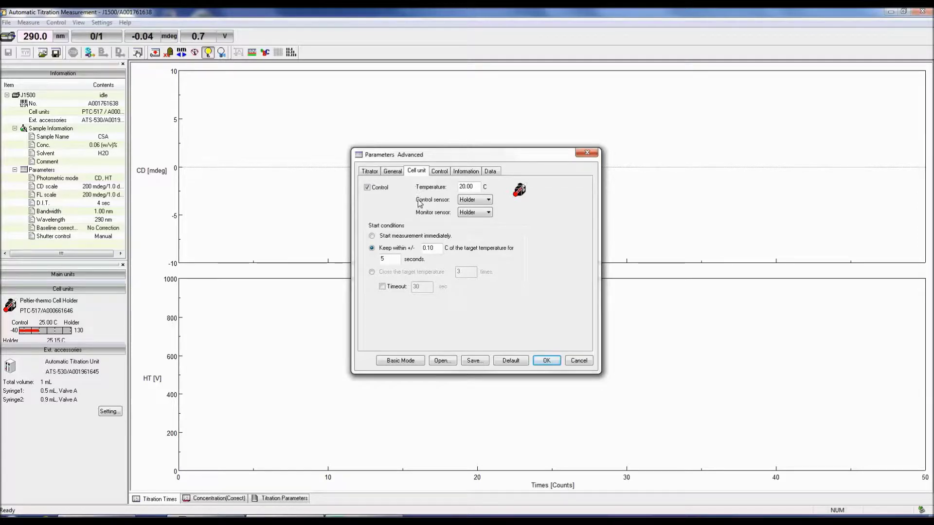
left_click(488, 201)
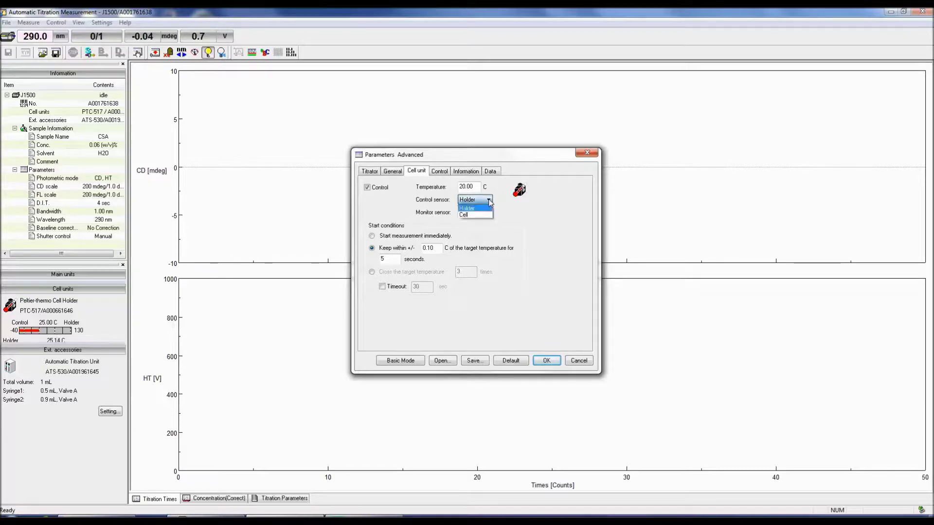
left_click(489, 202)
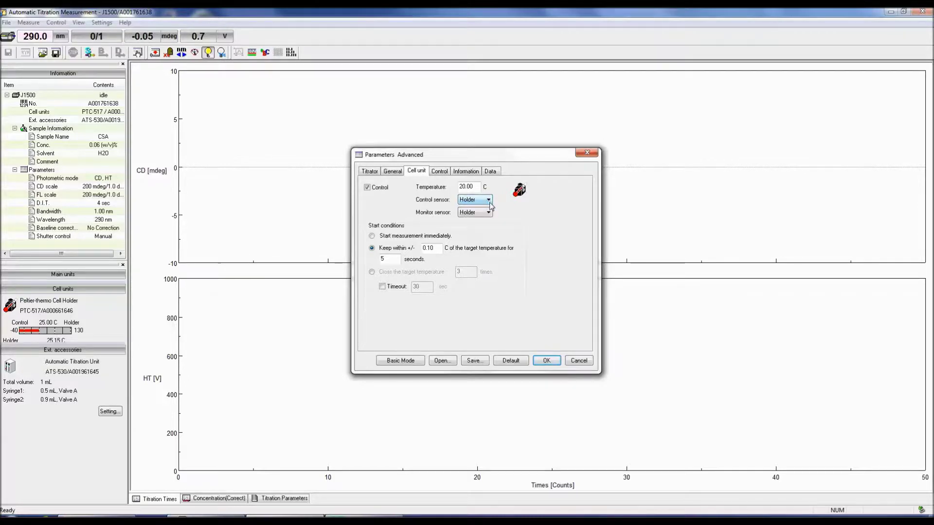
left_click(489, 213)
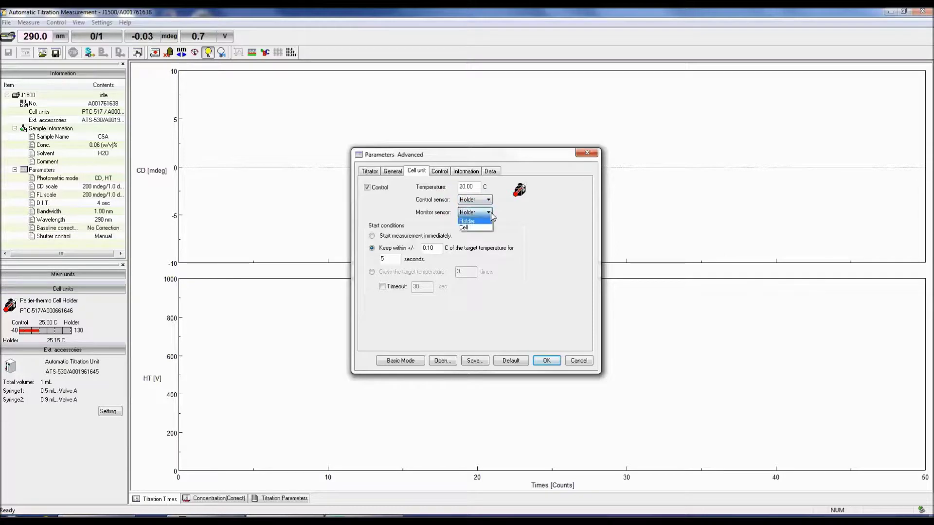
left_click(489, 212)
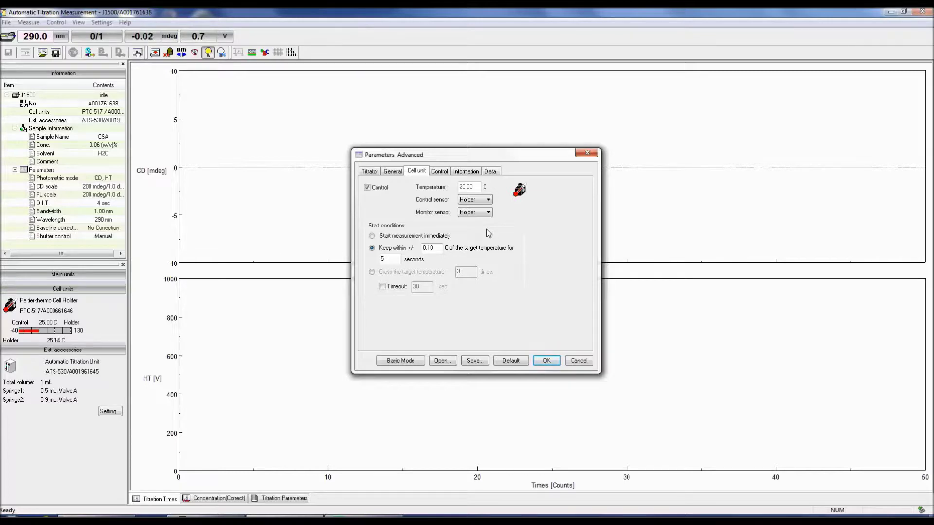
Step: Look over the Control and Information settings, then show the Data options
left_click(448, 174)
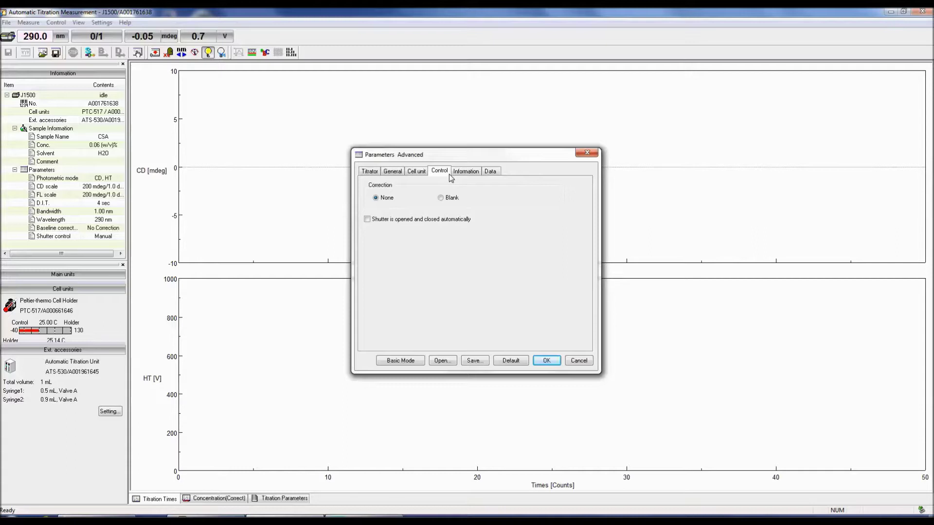
left_click(482, 178)
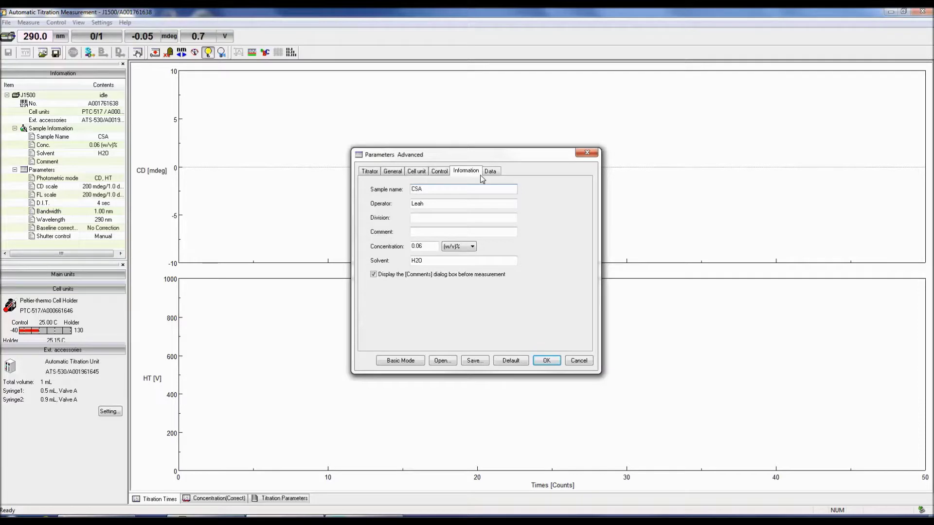
left_click(496, 176)
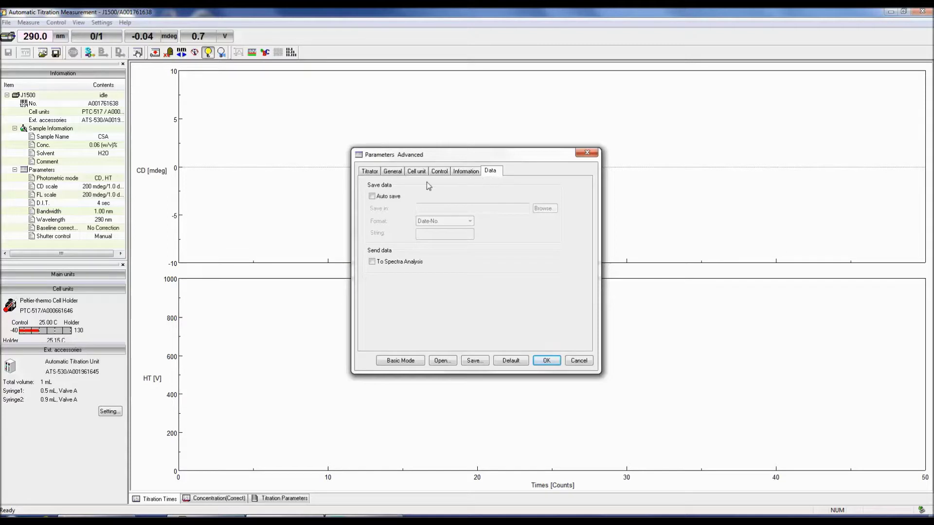
Step: Turn on auto save with the Desktop Test folder as the save location
left_click(372, 196)
left_click(545, 208)
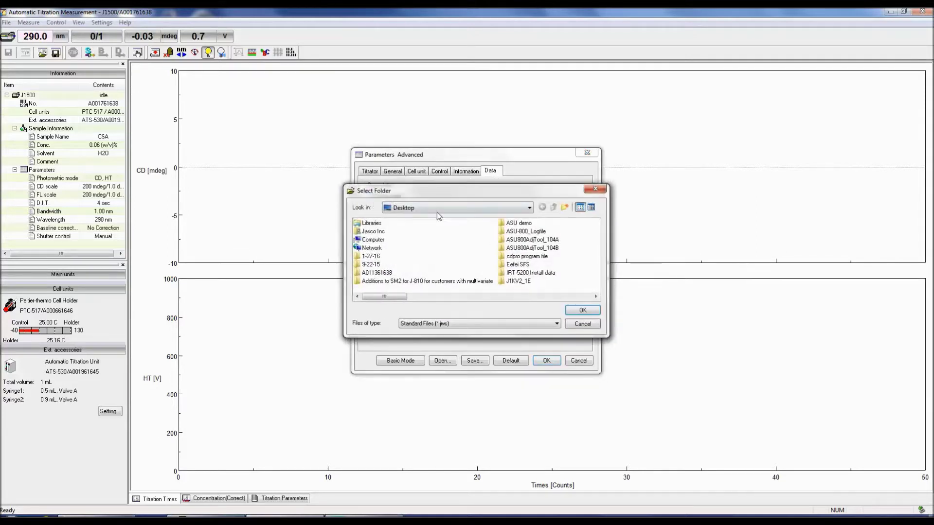
left_click(552, 296)
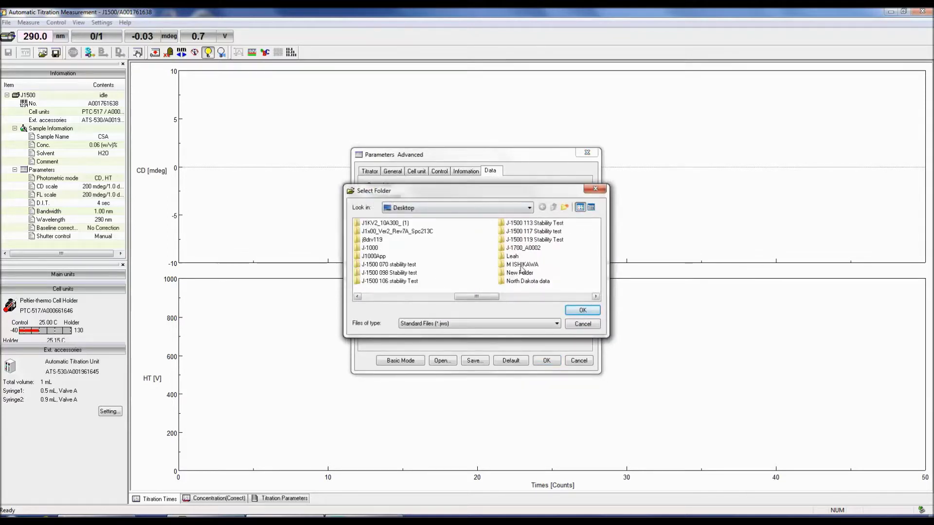
double_click(510, 256)
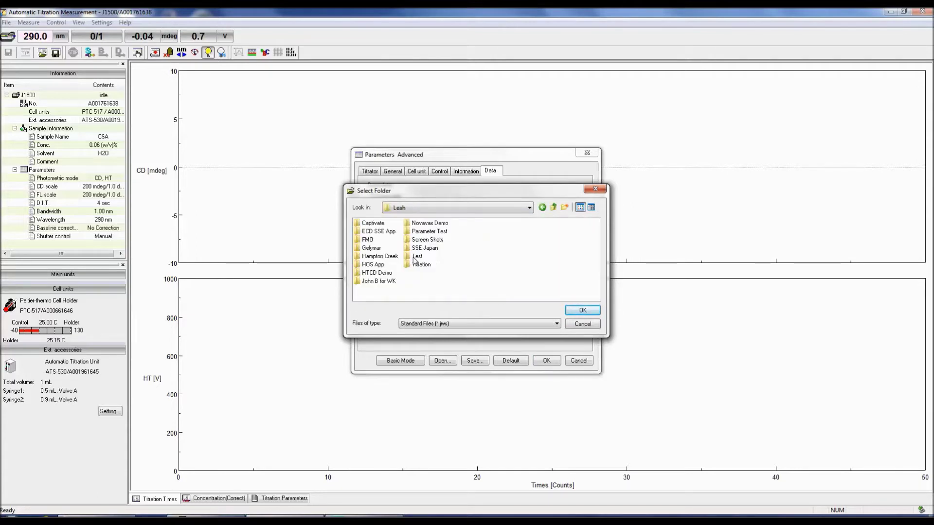
double_click(414, 256)
left_click(588, 314)
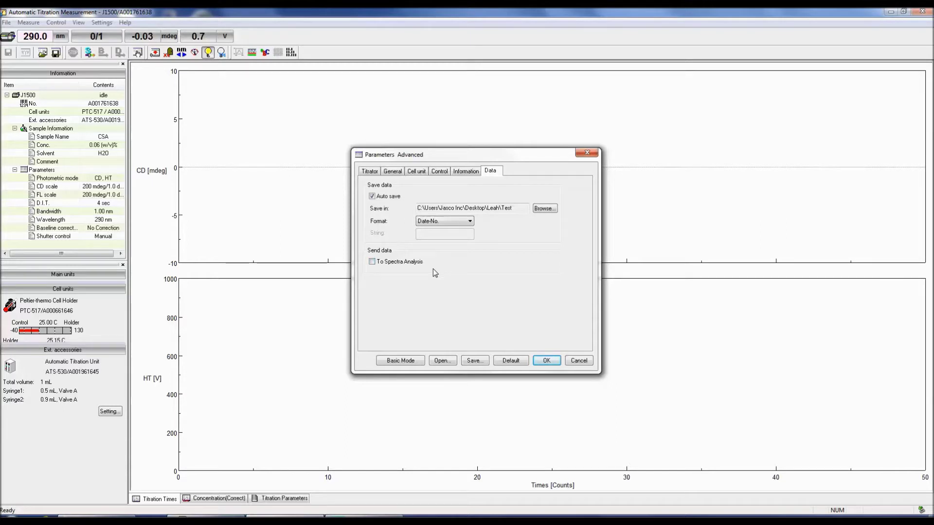
Step: Cancel the parameter Open and Save dialogs, then apply the parameters and start the titration
left_click(443, 360)
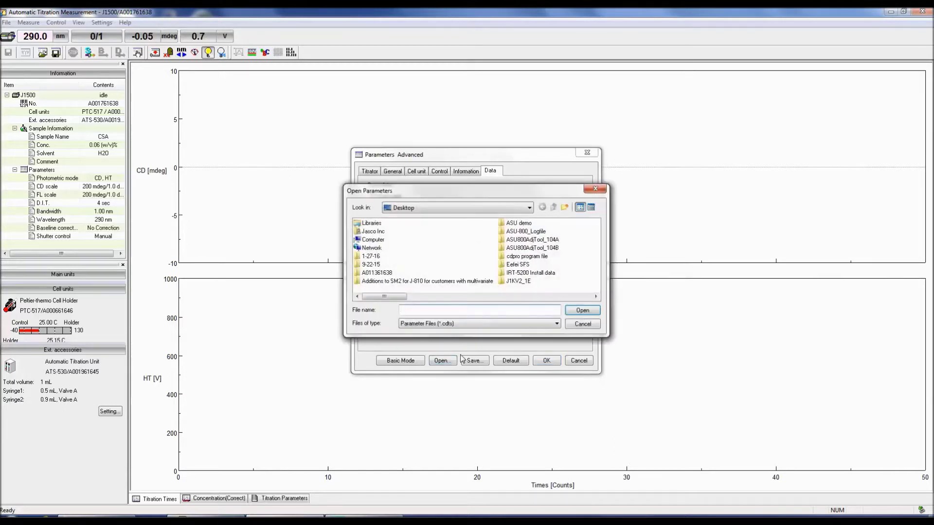
left_click(575, 324)
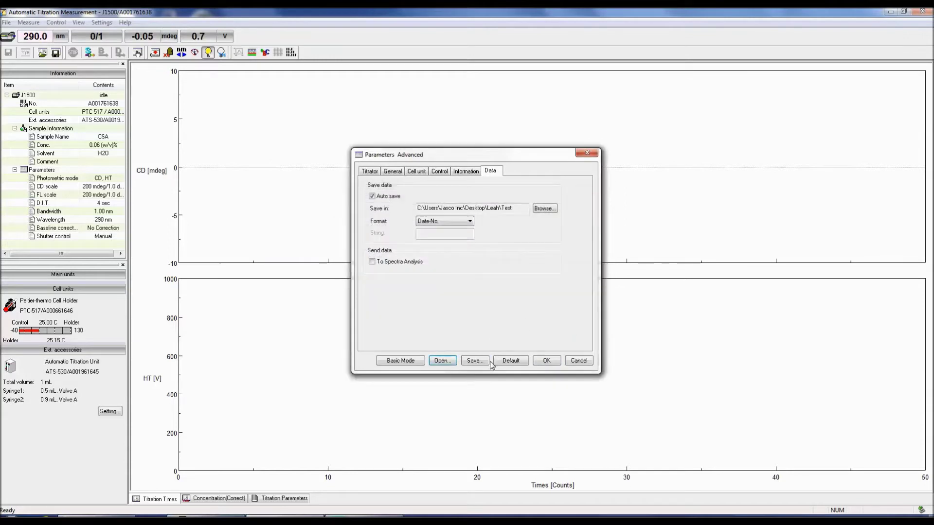
left_click(488, 362)
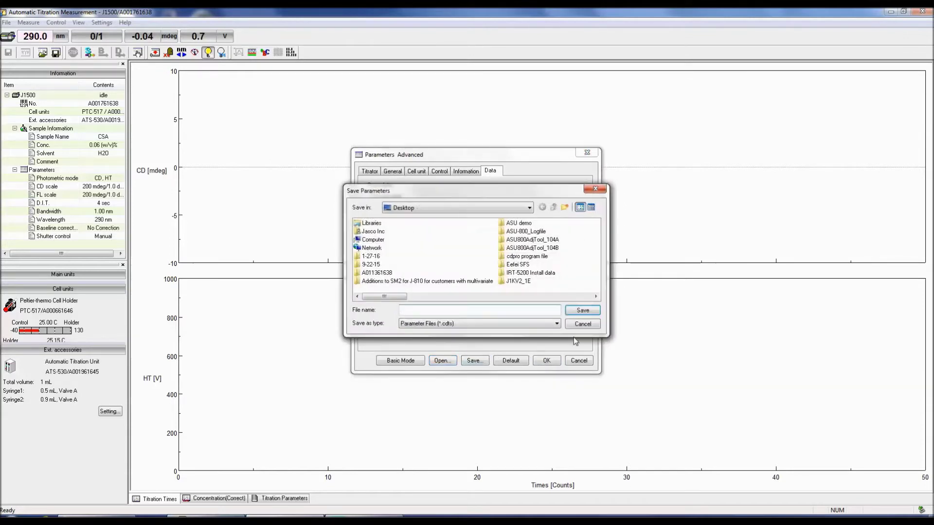
left_click(582, 324)
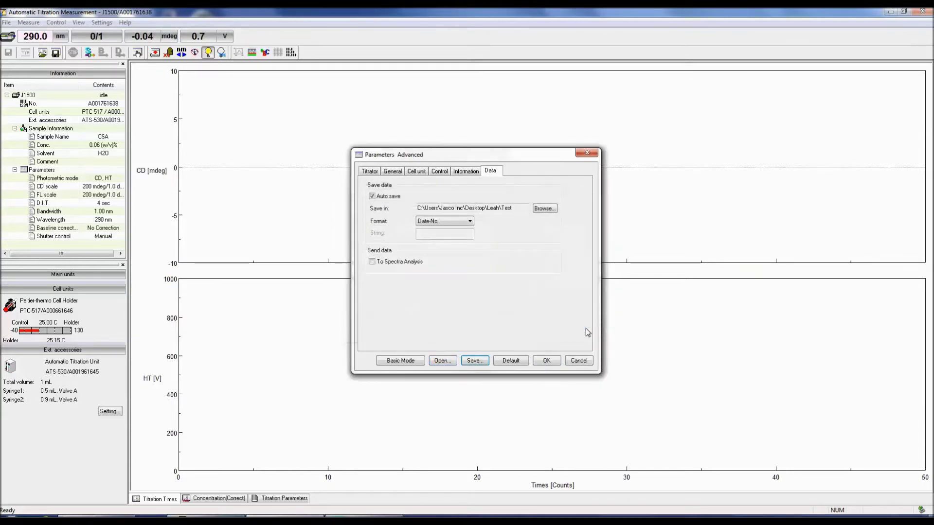
left_click(549, 365)
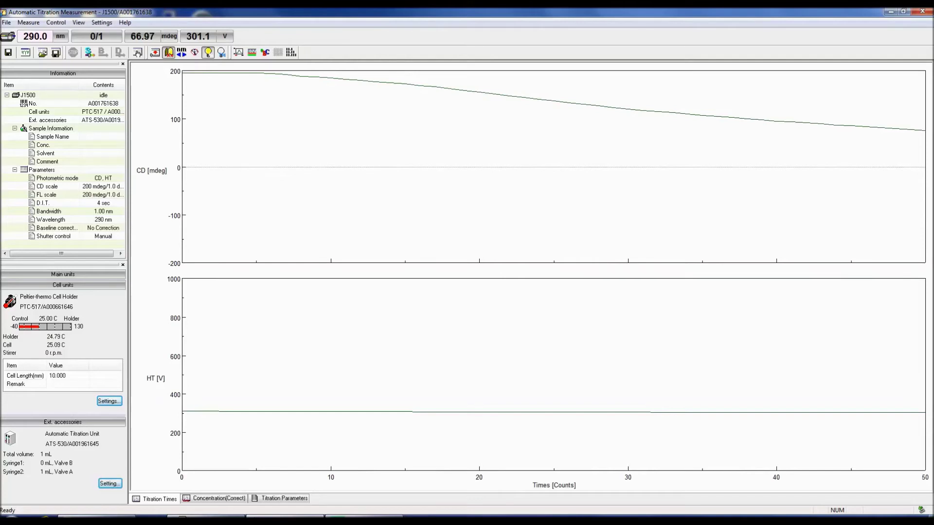
Step: Plot CD and HT against concentration and show the 50-step titration table
left_click(240, 500)
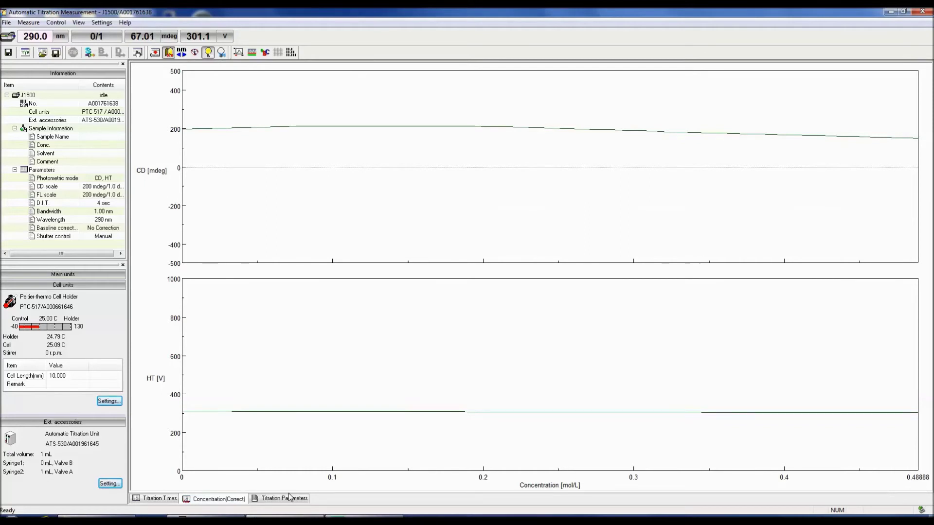
left_click(305, 501)
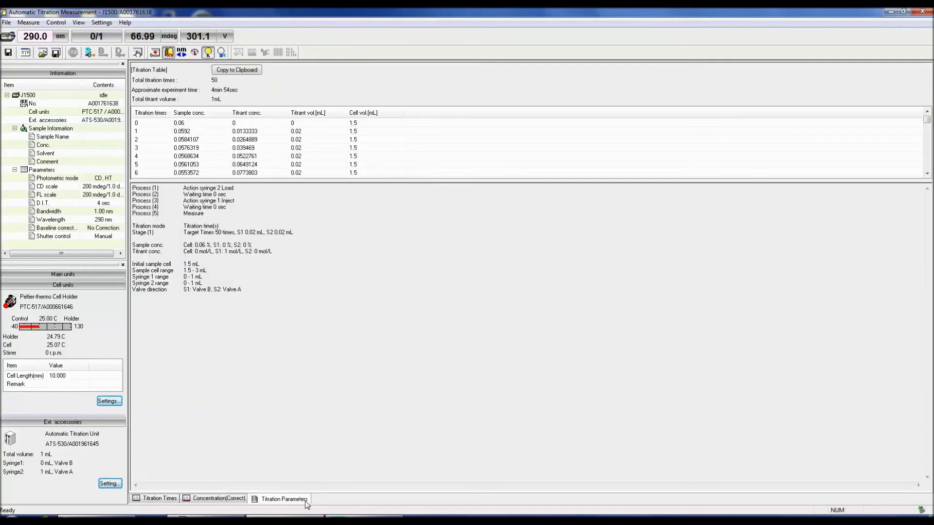